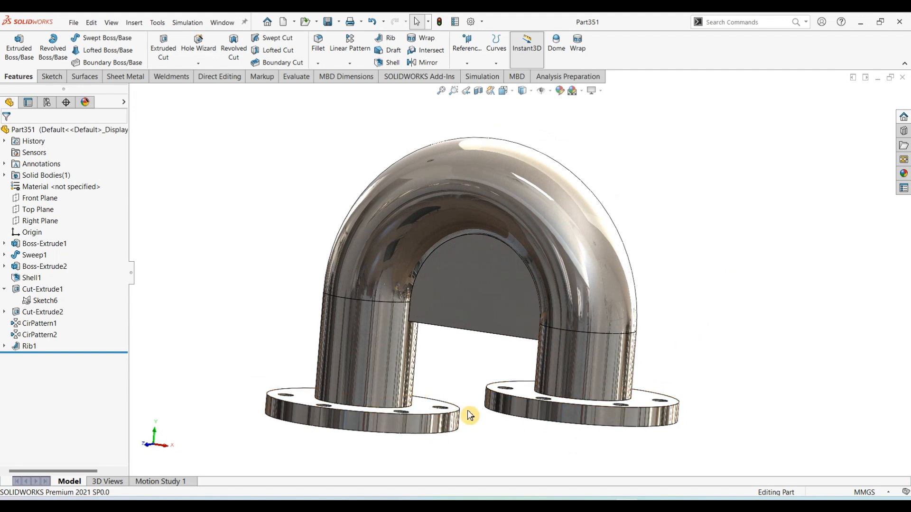
# Step: Examine the finished U-shaped flanged pipe from several sides and review its dimensioned PDF drawing
pyautogui.moveTo(715, 266); pyautogui.dragTo(683, 303, button='middle')
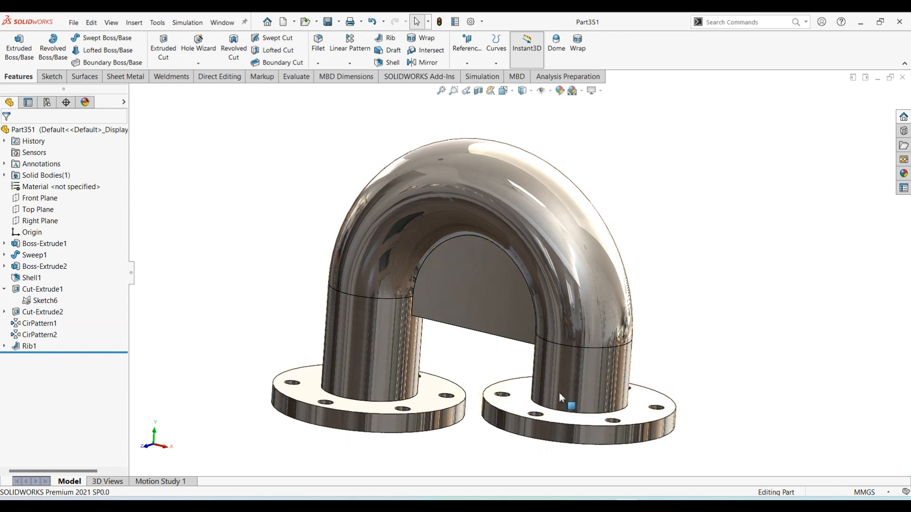
pyautogui.moveTo(470, 336); pyautogui.dragTo(492, 323, button='middle')
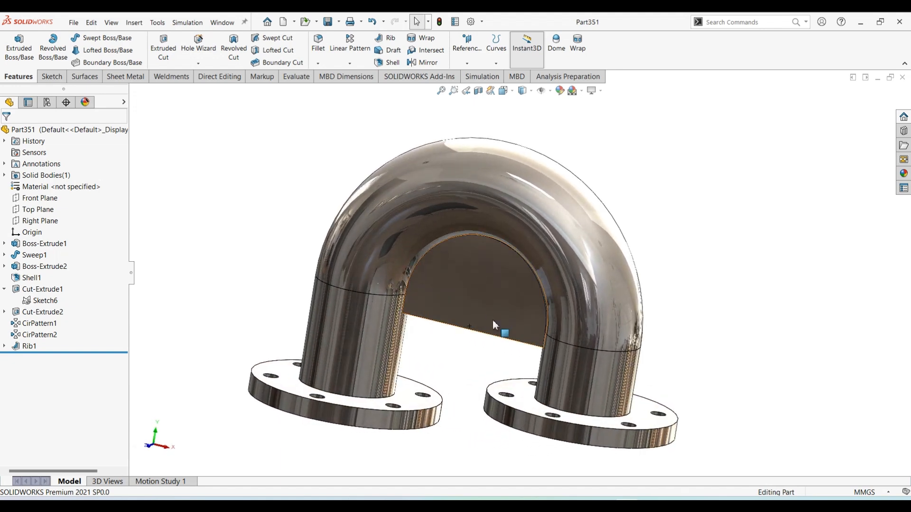
pyautogui.moveTo(469, 350); pyautogui.dragTo(468, 327, button='middle')
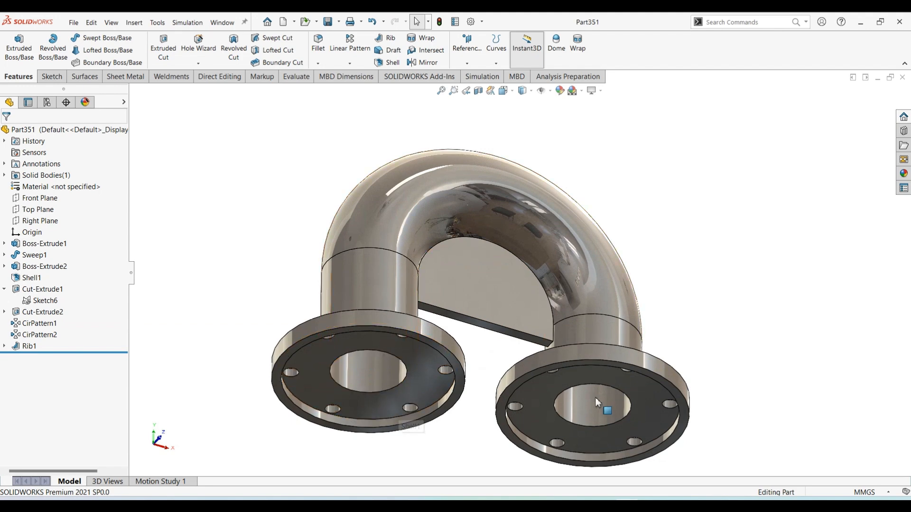
pyautogui.moveTo(671, 210); pyautogui.dragTo(600, 259, button='middle')
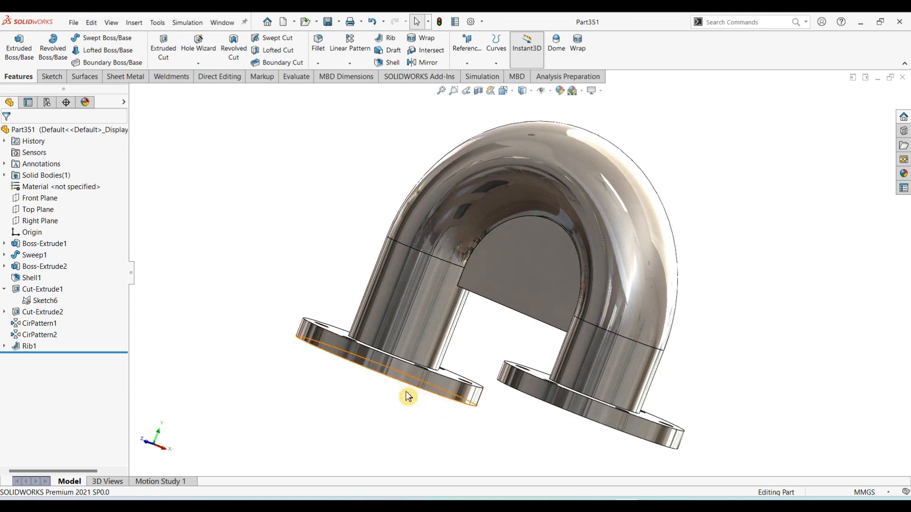
pyautogui.click(473, 497)
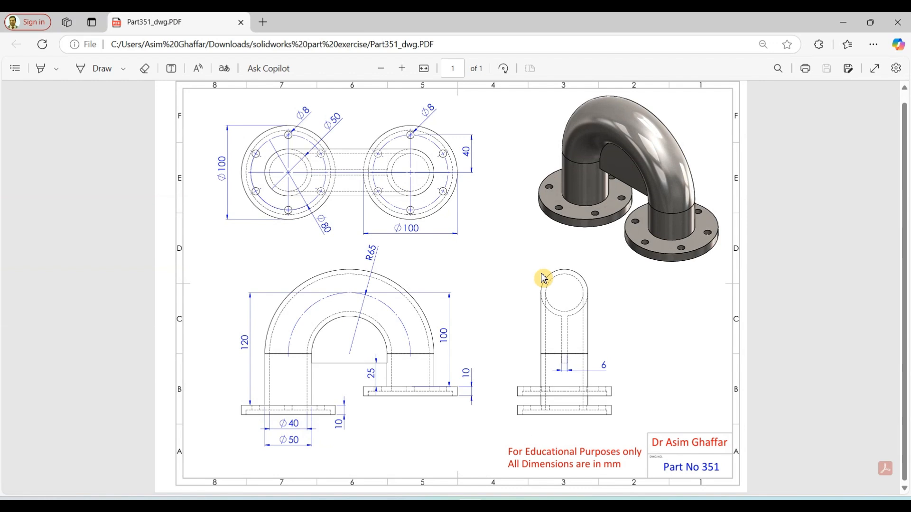
pyautogui.click(843, 24)
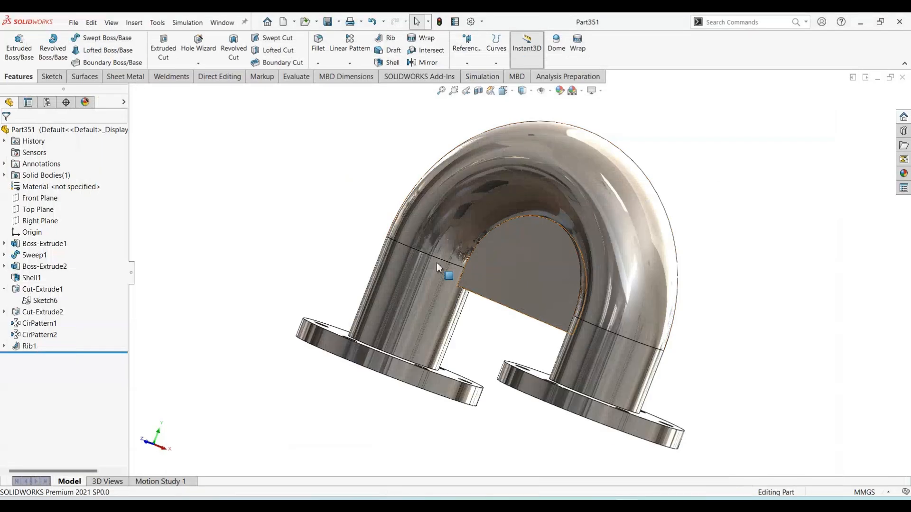
# Step: Create a new part and start a sketch on the Top Plane
pyautogui.click(73, 25)
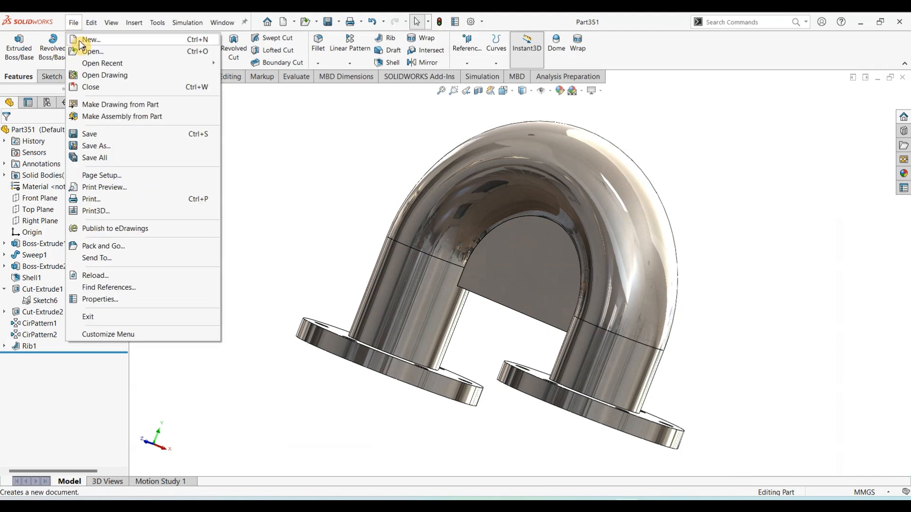
pyautogui.click(85, 39)
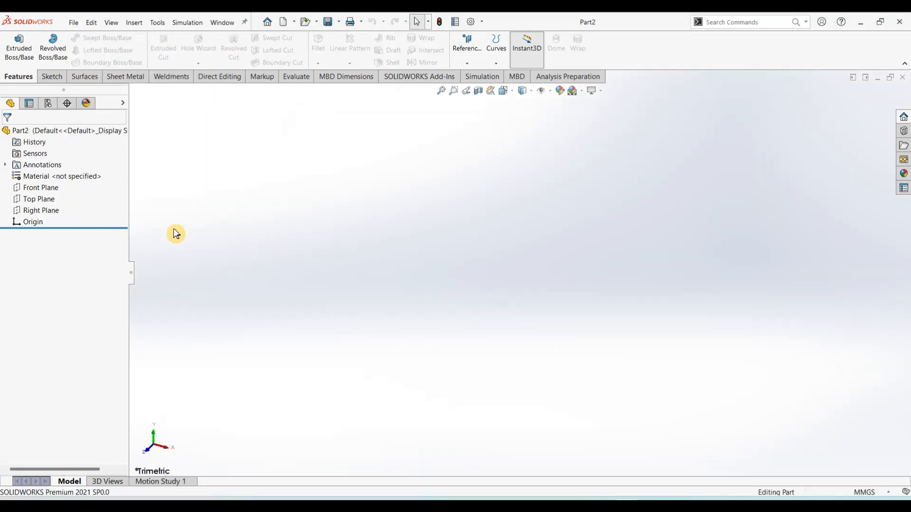
pyautogui.click(36, 199)
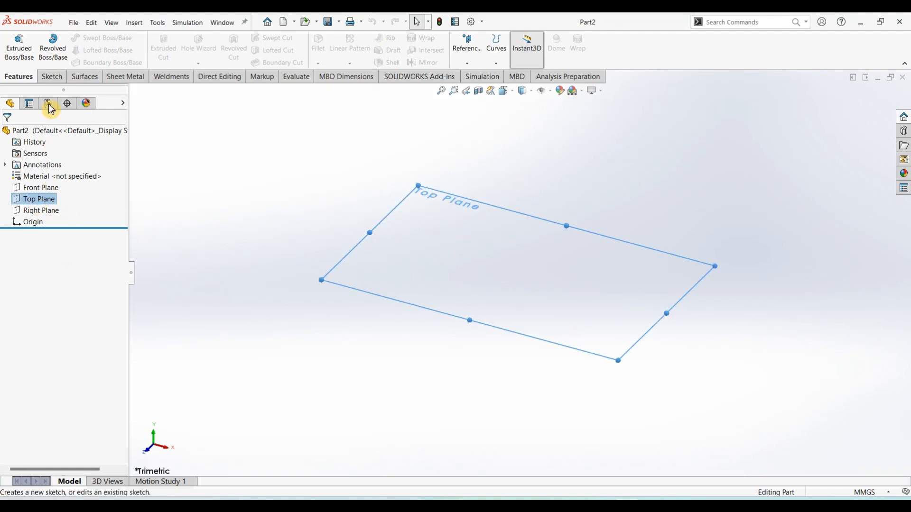
pyautogui.click(52, 76)
pyautogui.click(15, 47)
# Step: Sketch a circle centred on the origin and set its diameter to 100 mm
pyautogui.click(109, 37)
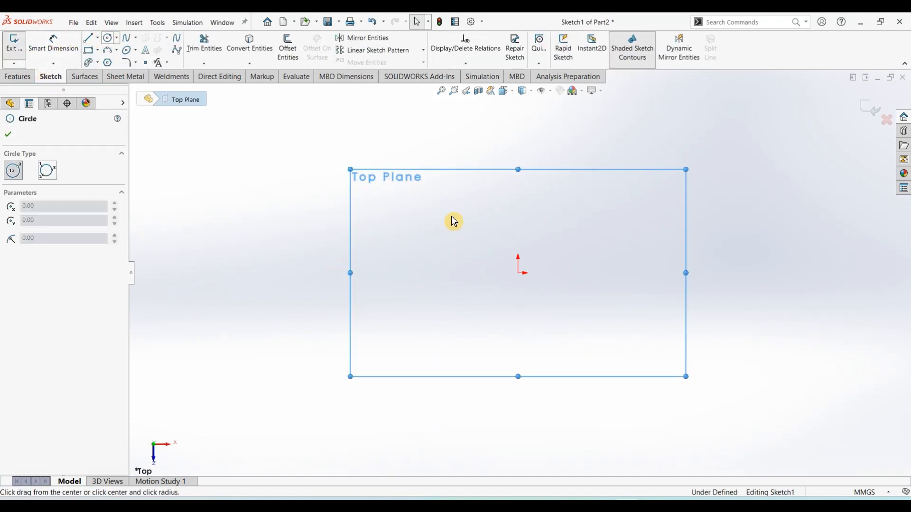
pyautogui.click(518, 273)
pyautogui.click(626, 183)
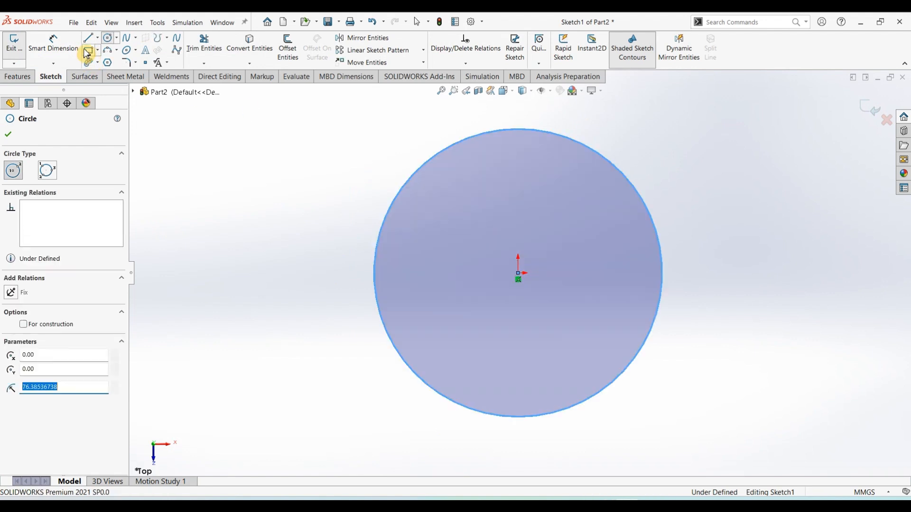
pyautogui.press('Escape')
pyautogui.click(645, 209)
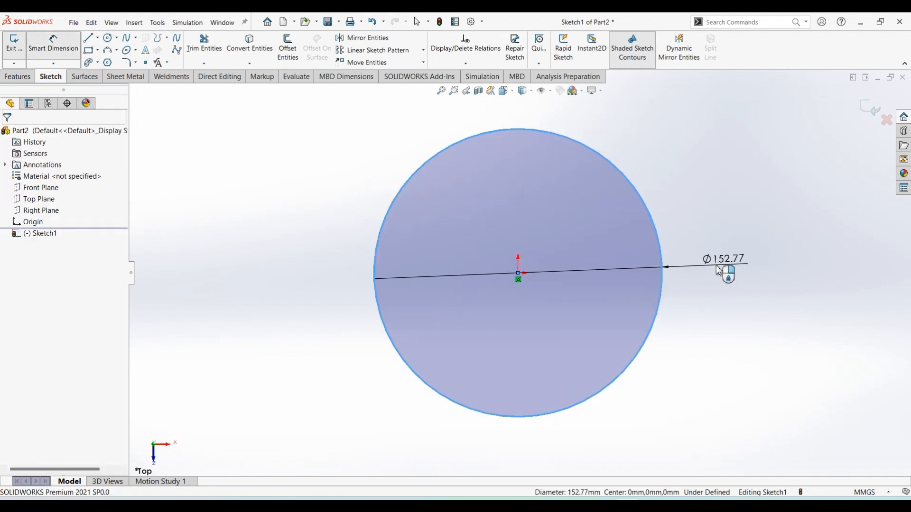
pyautogui.click(726, 270)
pyautogui.write('100')
pyautogui.press('Return')
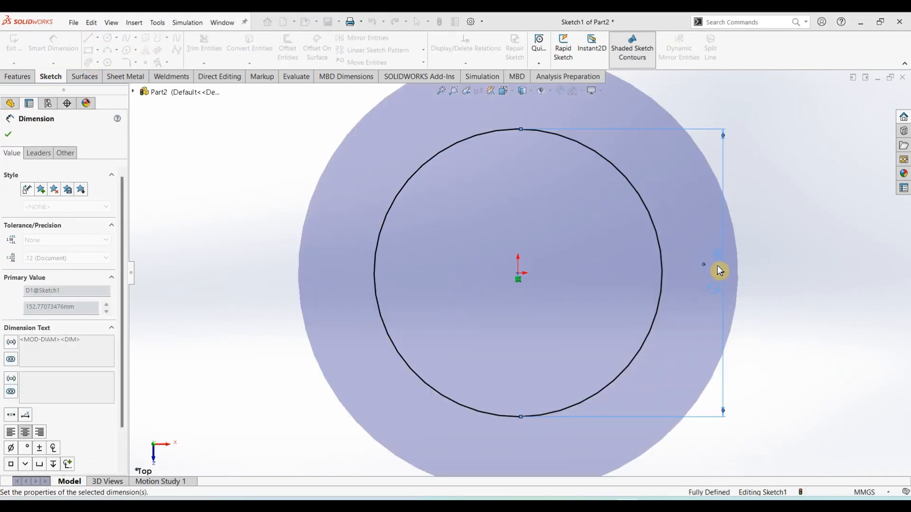
# Step: Extrude the circle upward 10 mm as a blind boss to form the flange disc
pyautogui.click(17, 77)
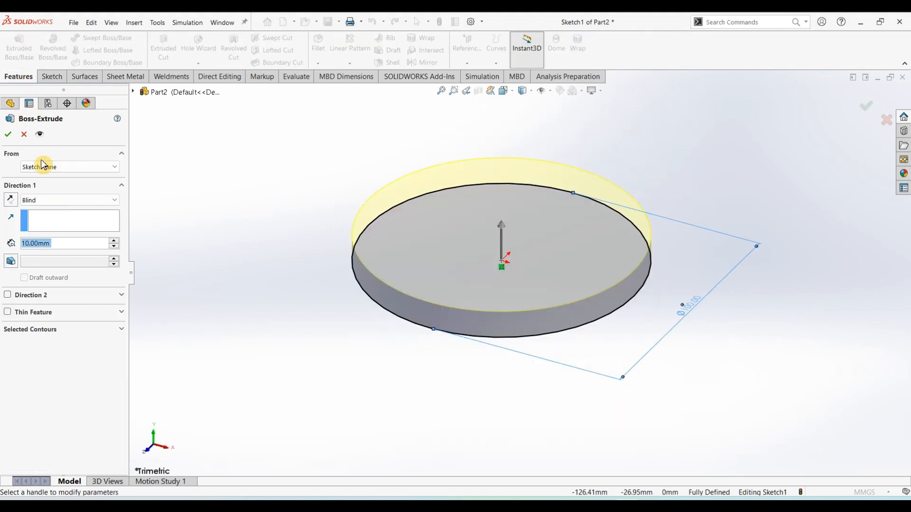
pyautogui.click(8, 134)
# Step: Enlarge the Front Plane's outline well beyond the flange disc and start a sketch on that plane
pyautogui.scroll(3, 265, 263)
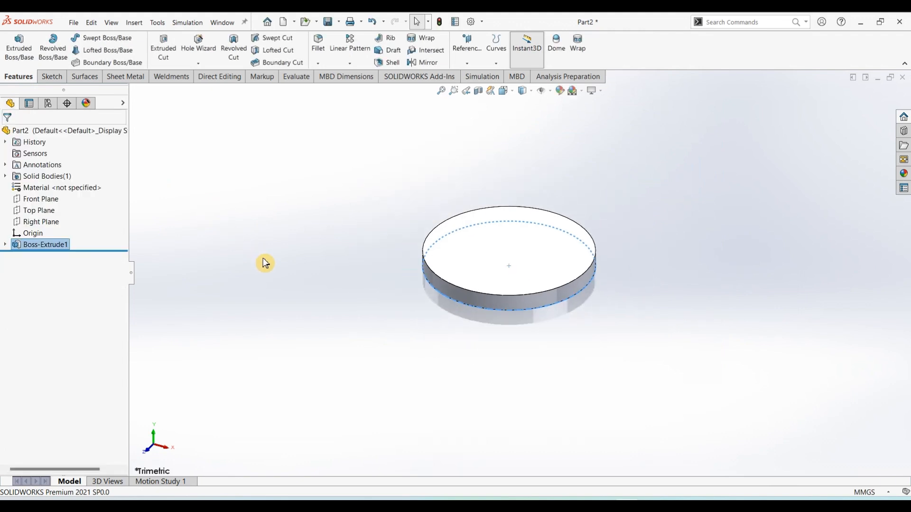
pyautogui.scroll(6, 458, 166)
pyautogui.scroll(-3, 576, 183)
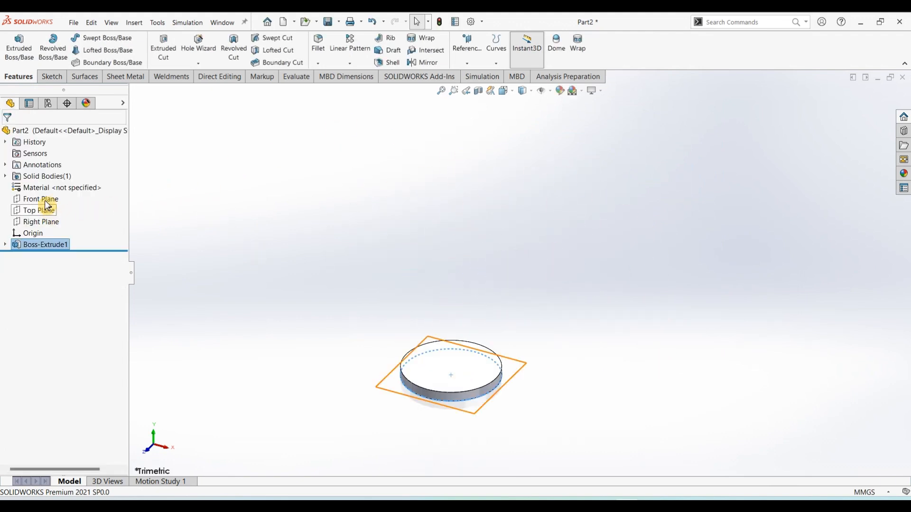
pyautogui.click(43, 199)
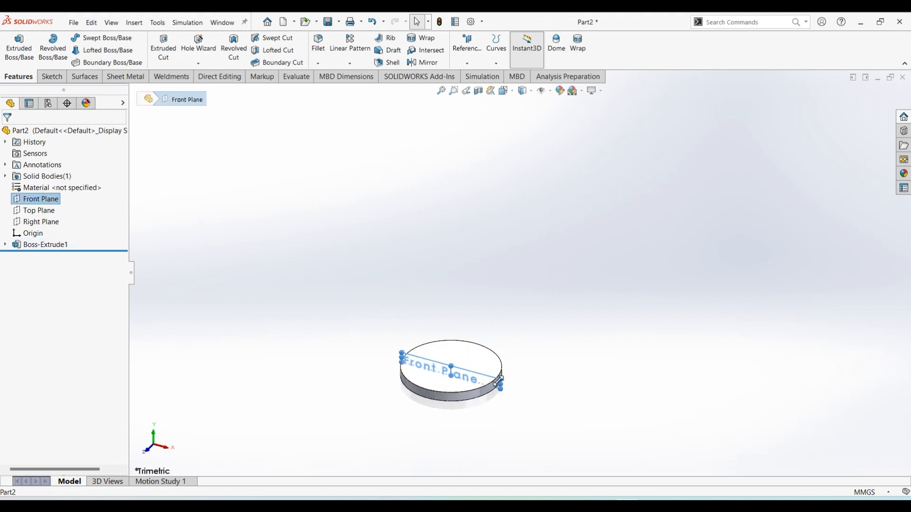
pyautogui.moveTo(499, 382); pyautogui.dragTo(685, 246)
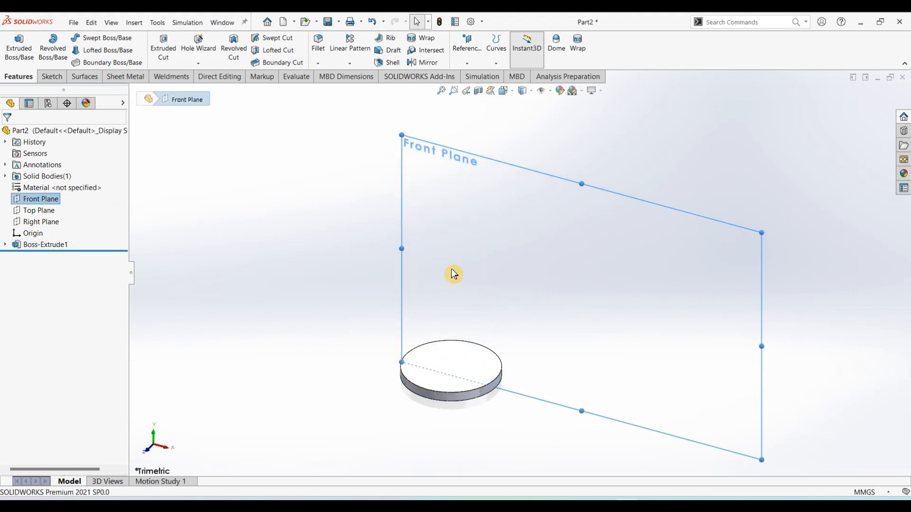
pyautogui.click(51, 76)
pyautogui.click(15, 45)
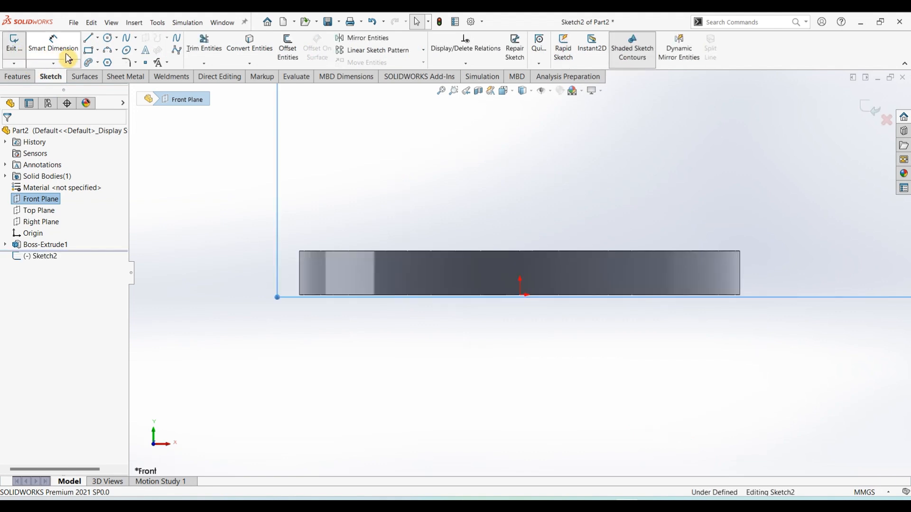
# Step: Sketch a vertical line about 183 mm long upward from the origin
pyautogui.click(88, 37)
pyautogui.scroll(8, 607, 302)
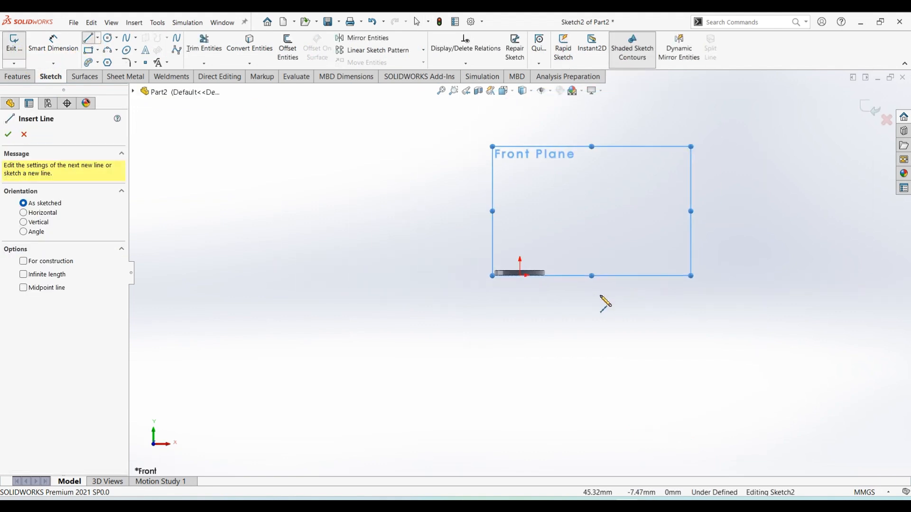
pyautogui.scroll(-4, 615, 220)
pyautogui.click(423, 349)
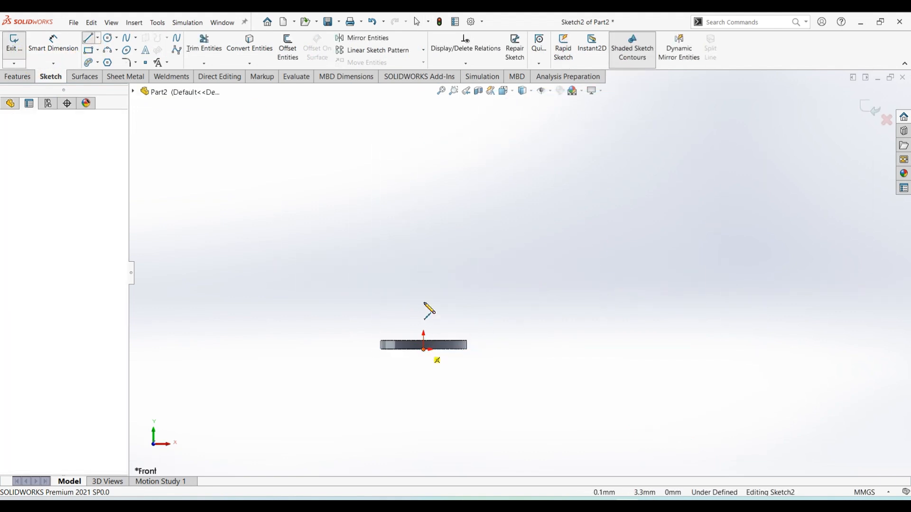
pyautogui.click(423, 191)
pyautogui.press('Escape')
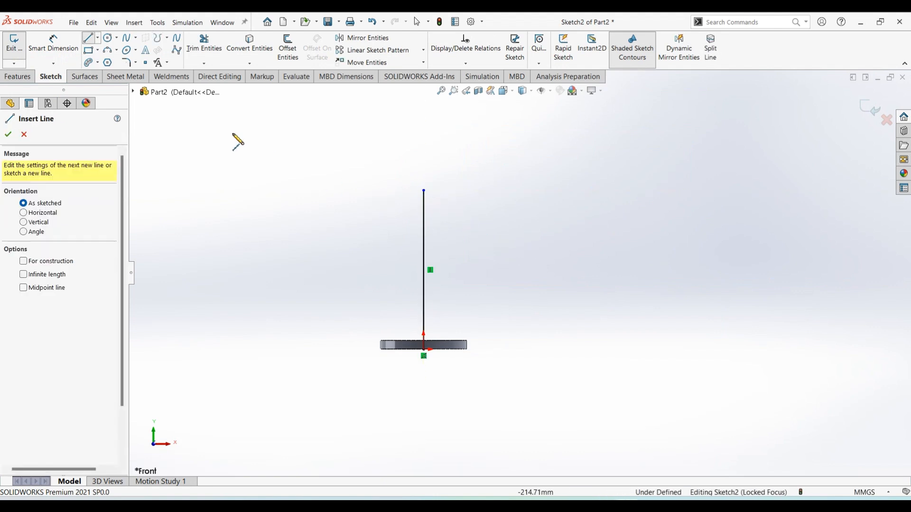
# Step: Add a three-point arc of about 126 mm radius, bulging upward, from the vertical line's upper end to a point level with it
pyautogui.click(106, 52)
pyautogui.click(424, 190)
pyautogui.click(591, 190)
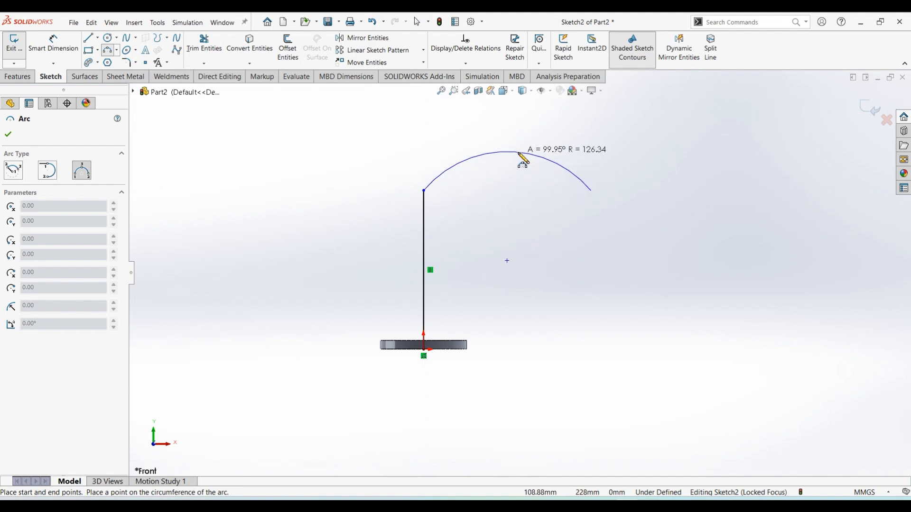
pyautogui.click(518, 154)
# Step: Sketch a second vertical line about 112 mm long downward from the arc's free end
pyautogui.click(88, 38)
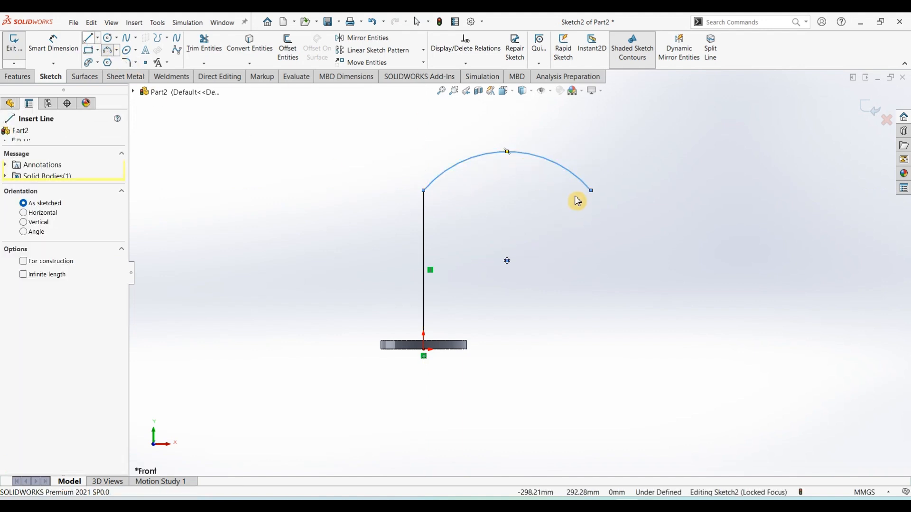
pyautogui.click(591, 190)
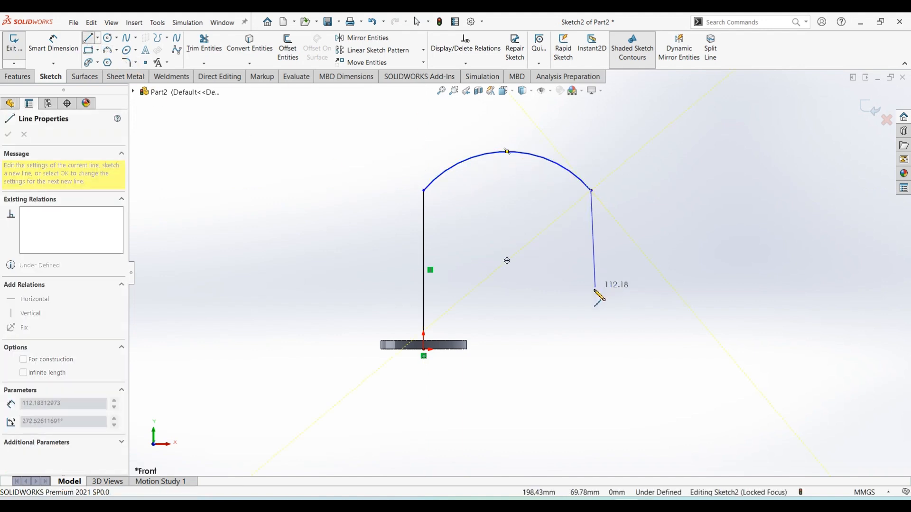
pyautogui.click(591, 290)
pyautogui.press('Escape')
pyautogui.press('Escape')
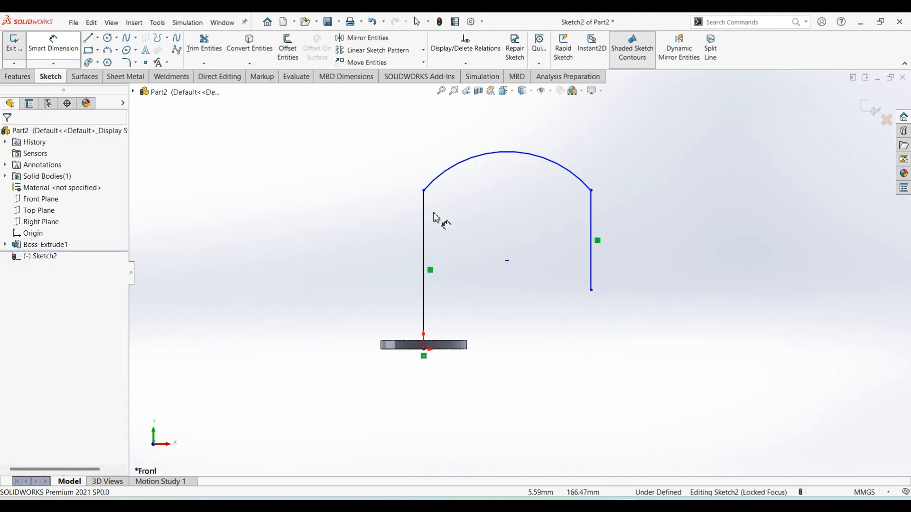
# Step: Dimension the vertical distance from the flange disc's upper face to the arc's midpoint as 120 mm
pyautogui.click(411, 341)
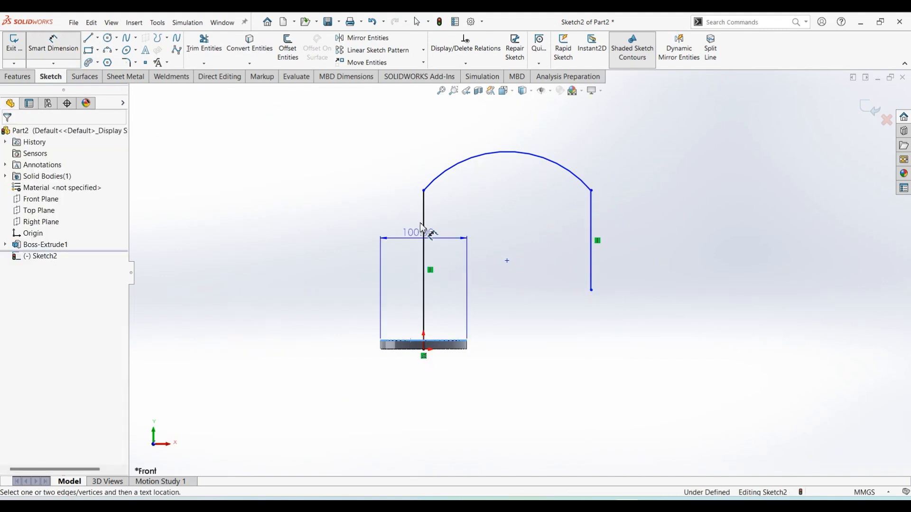
pyautogui.click(507, 152)
pyautogui.click(339, 242)
pyautogui.write('120')
pyautogui.press('Return')
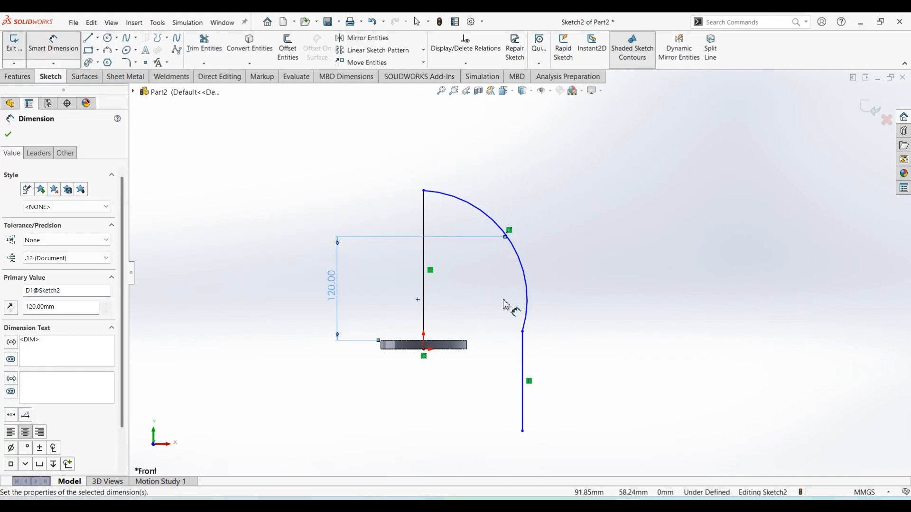
# Step: Move the arc's far end up to restore its upward bulge, and set the arc's radius to 65 mm
pyautogui.press('Escape')
pyautogui.moveTo(522, 331); pyautogui.dragTo(539, 163)
pyautogui.click(59, 51)
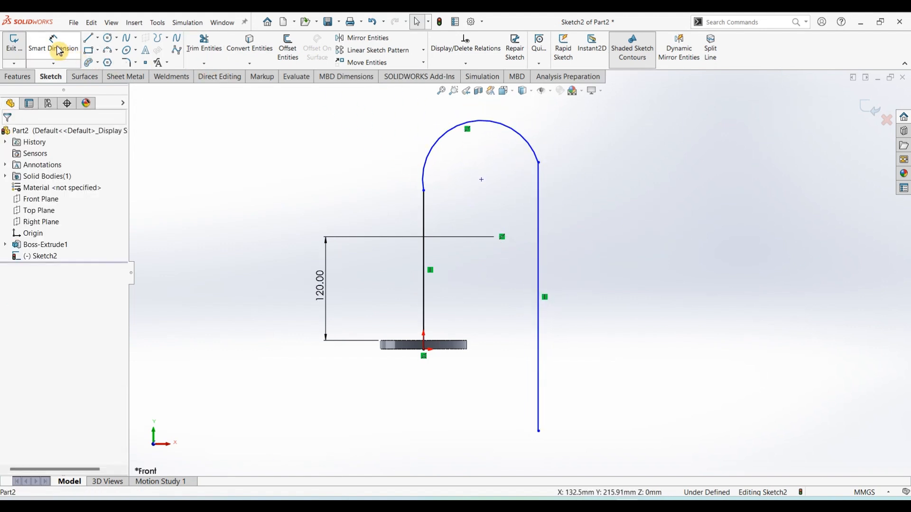
pyautogui.click(524, 139)
pyautogui.click(558, 127)
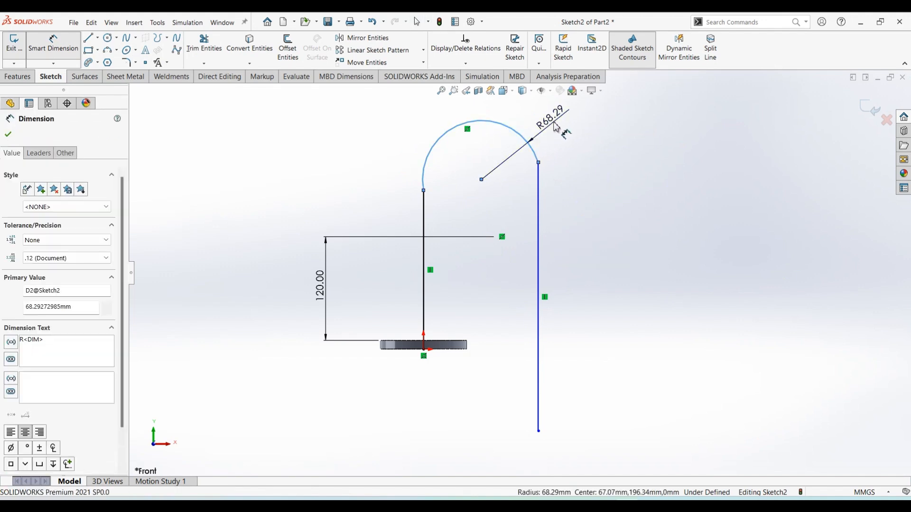
pyautogui.write('65')
pyautogui.press('Return')
pyautogui.press('Escape')
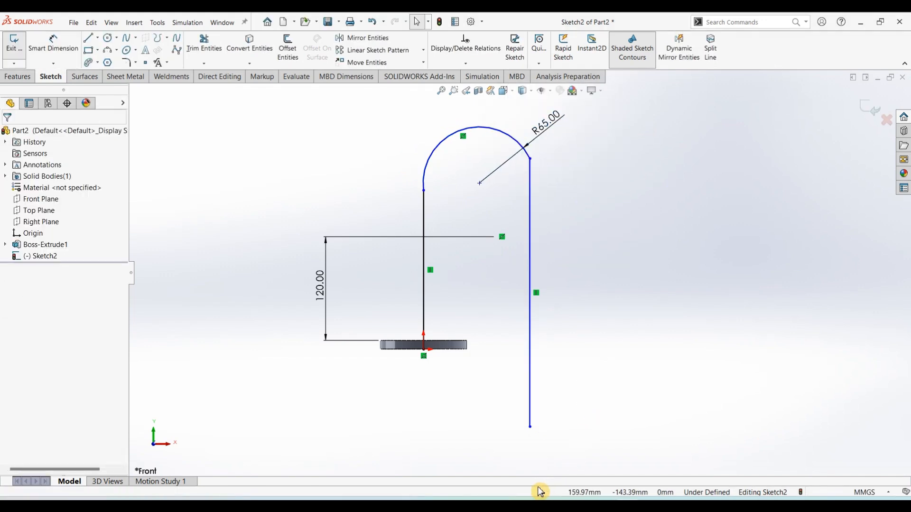
# Step: Check the PDF drawing for the bend's shape and make the arc tangent to both vertical lines
pyautogui.hotkey('alt', 'Tab')
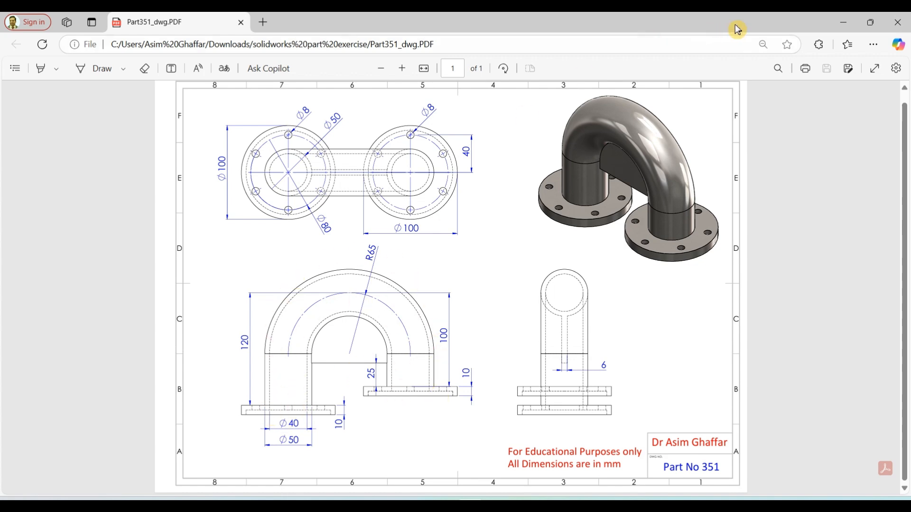
pyautogui.click(843, 22)
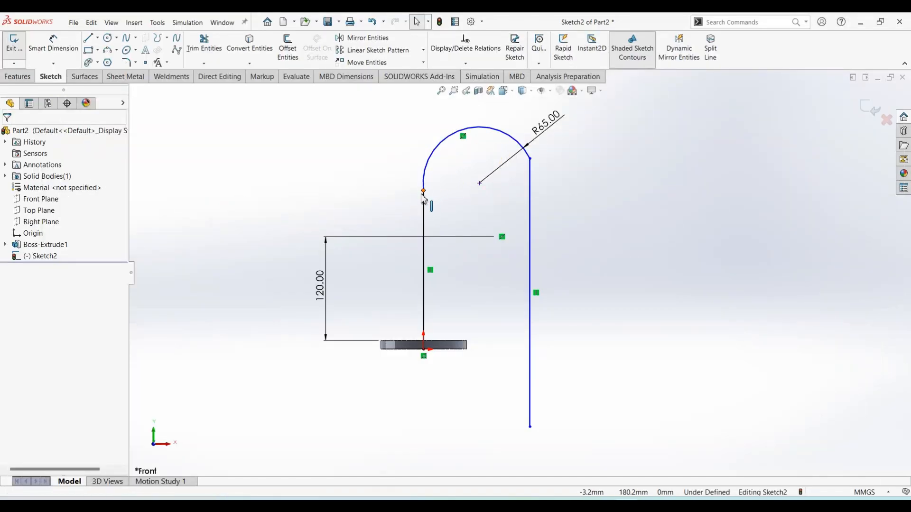
pyautogui.click(425, 190)
pyautogui.click(450, 151)
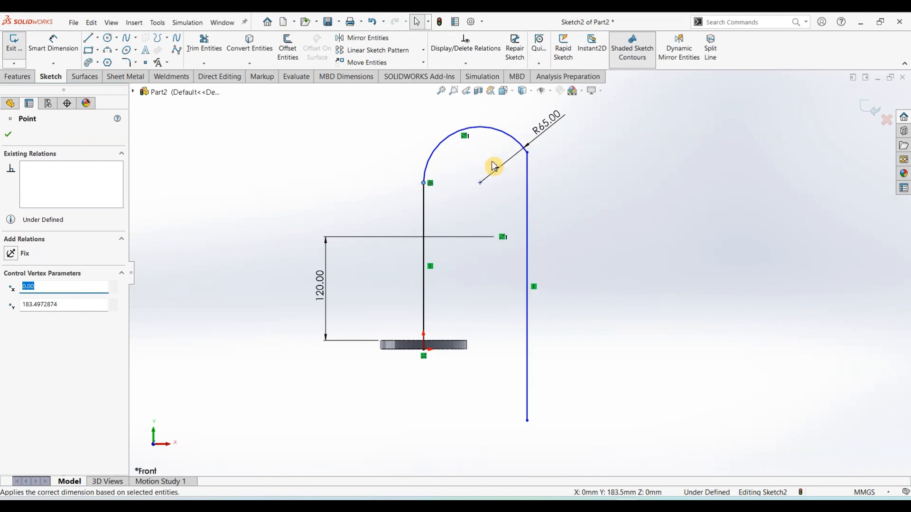
pyautogui.click(527, 152)
pyautogui.click(553, 116)
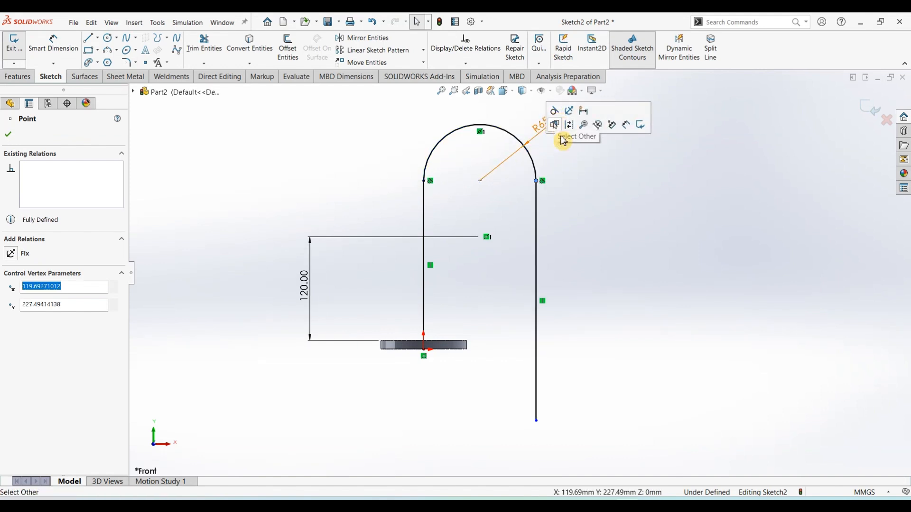
# Step: Shorten the second vertical line and dimension the vertical distance from the arc's top to its lower end as 100 mm
pyautogui.click(546, 241)
pyautogui.moveTo(538, 422); pyautogui.dragTo(537, 269)
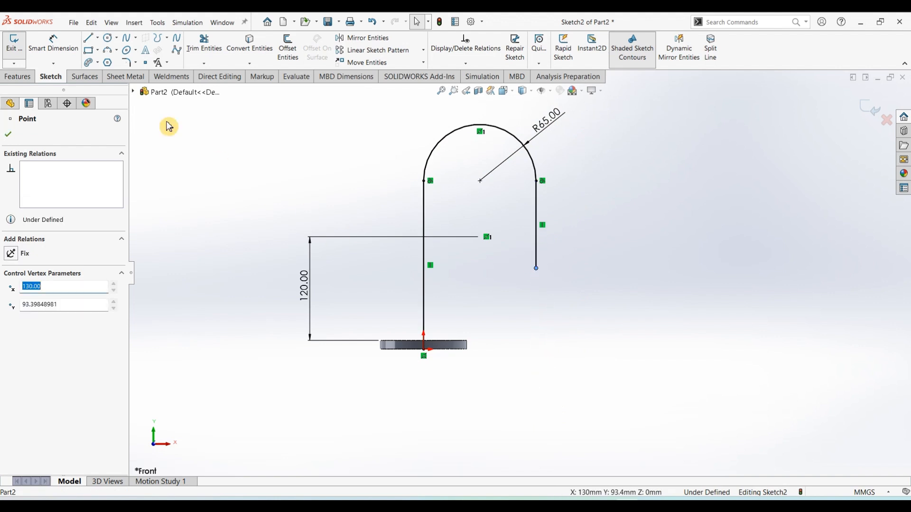
pyautogui.click(68, 47)
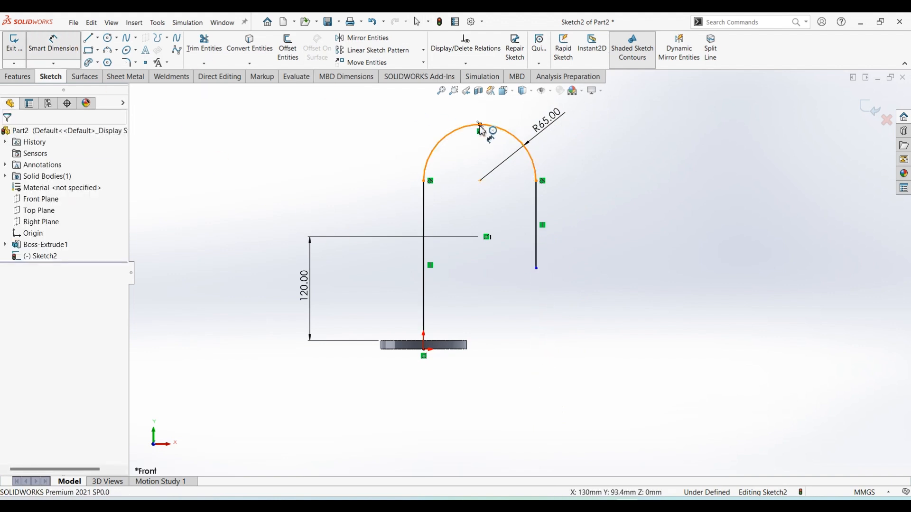
pyautogui.click(522, 195)
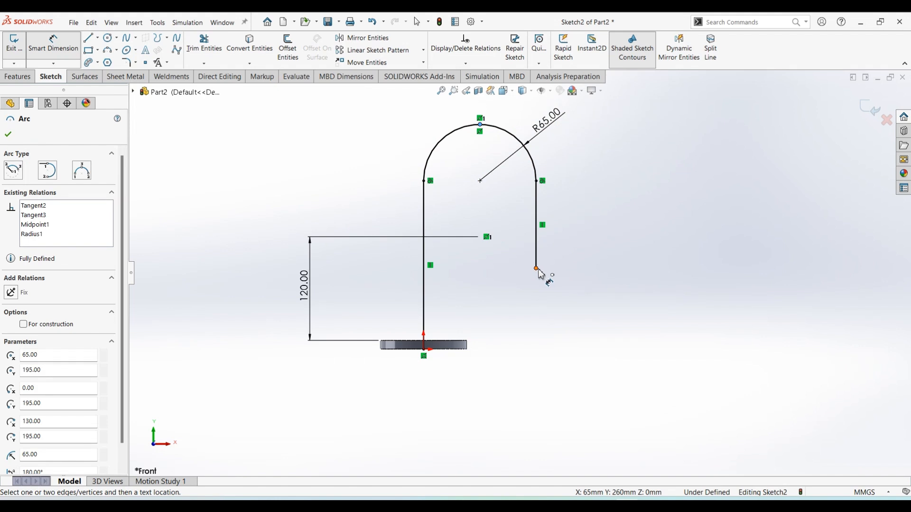
pyautogui.click(537, 268)
pyautogui.click(589, 196)
pyautogui.write('100')
pyautogui.press('Return')
pyautogui.press('Escape')
pyautogui.click(571, 222)
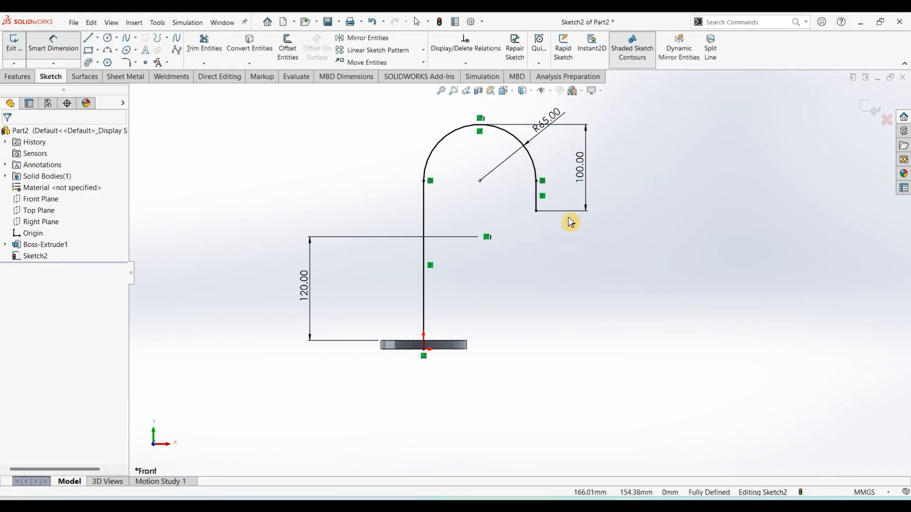
# Step: Replace the 120 mm dimension with one of 120 mm from the flange disc's upper face to the arc's top point
pyautogui.click(308, 289)
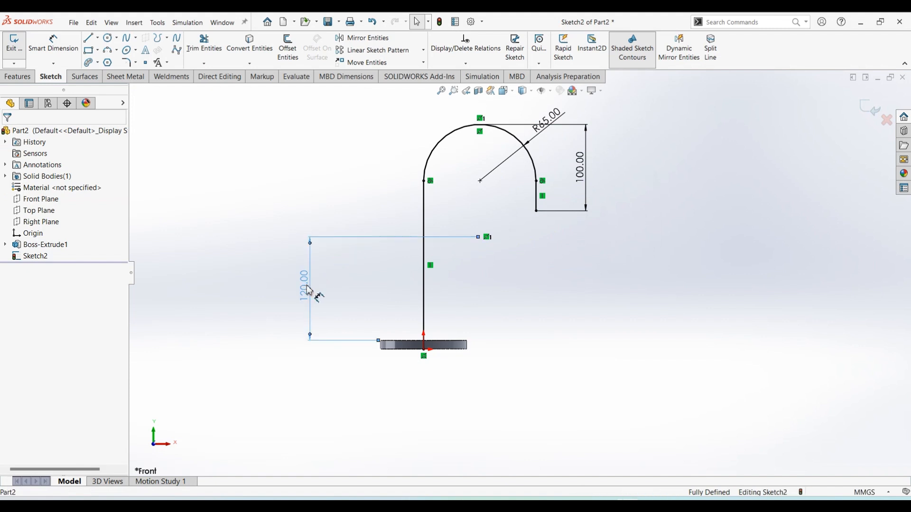
pyautogui.press('Delete')
pyautogui.click(53, 43)
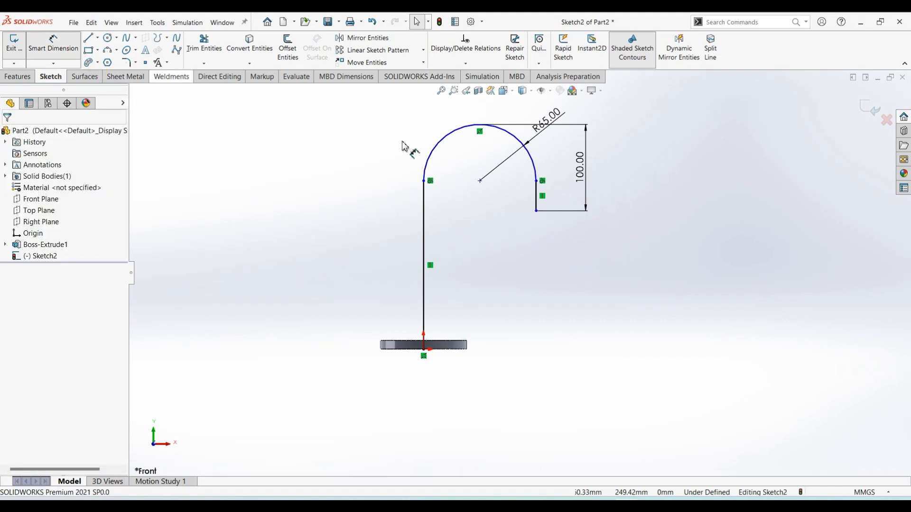
pyautogui.click(480, 125)
pyautogui.click(417, 341)
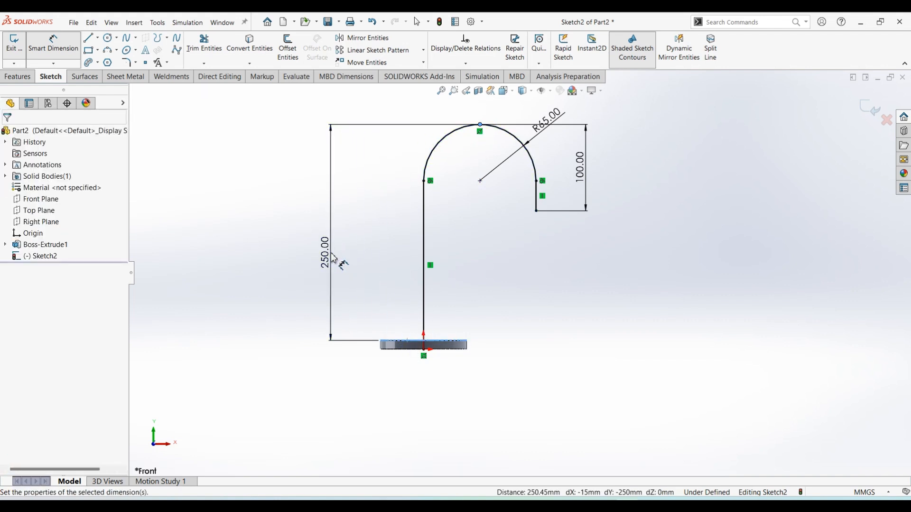
pyautogui.click(333, 259)
pyautogui.write('120')
pyautogui.press('Return')
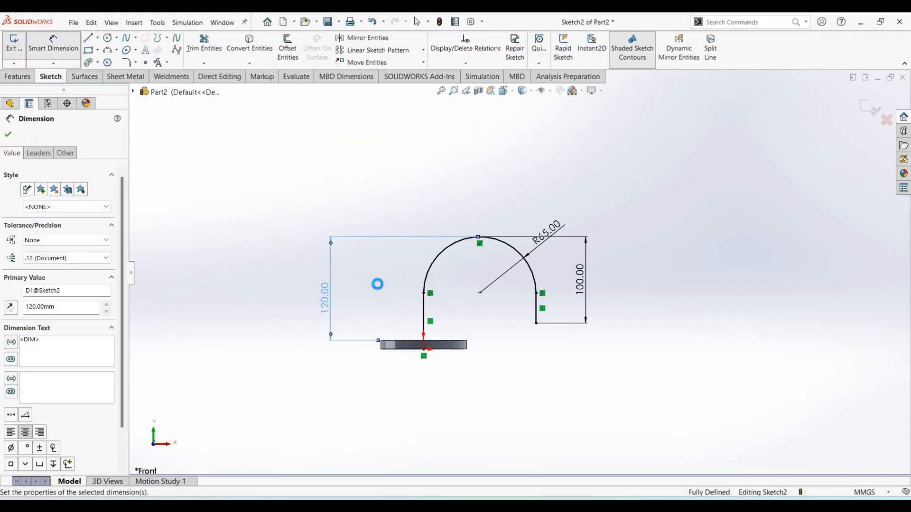
pyautogui.press('Escape')
# Step: Check the path dimensions against the PDF drawing and close the path sketch
pyautogui.hotkey('alt', 'Tab')
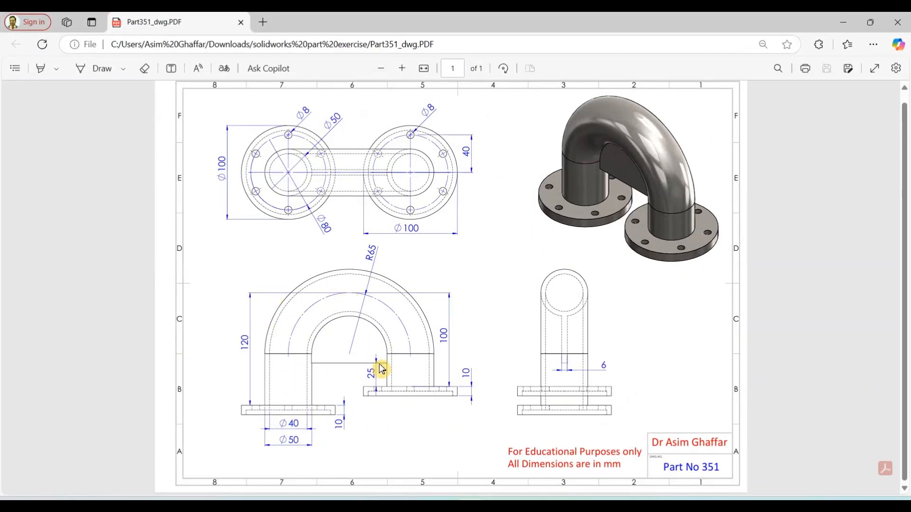
pyautogui.click(843, 22)
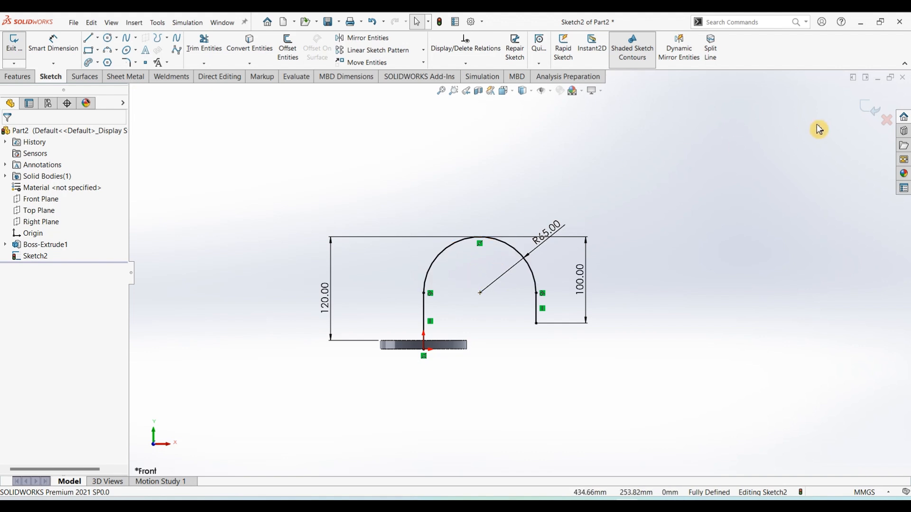
pyautogui.click(873, 109)
# Step: Sketch a circle about 56 mm in diameter on the flange disc's upper face, centred on the origin
pyautogui.moveTo(576, 232); pyautogui.dragTo(516, 335, button='middle')
pyautogui.click(454, 346)
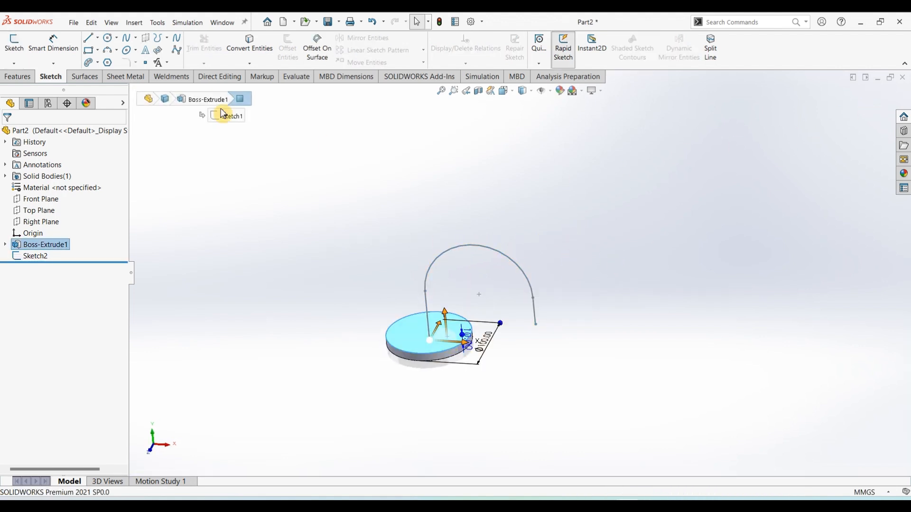
pyautogui.click(14, 45)
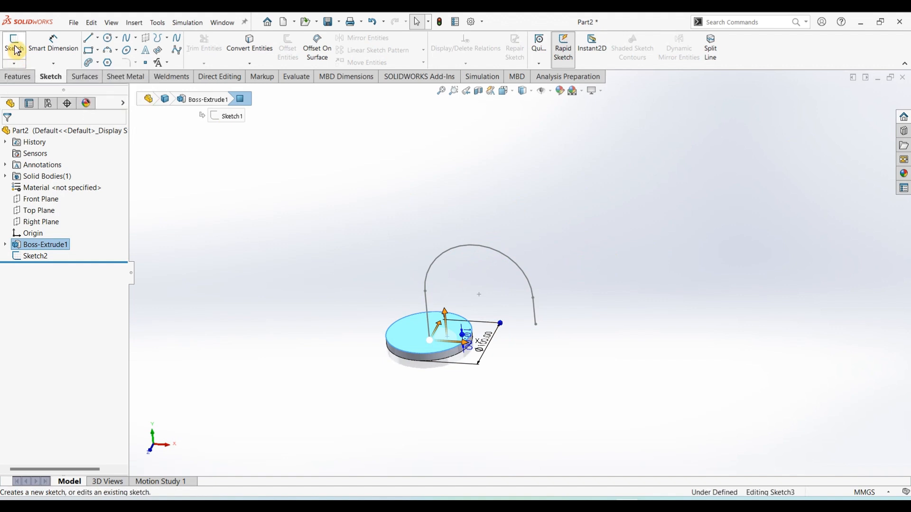
pyautogui.click(109, 44)
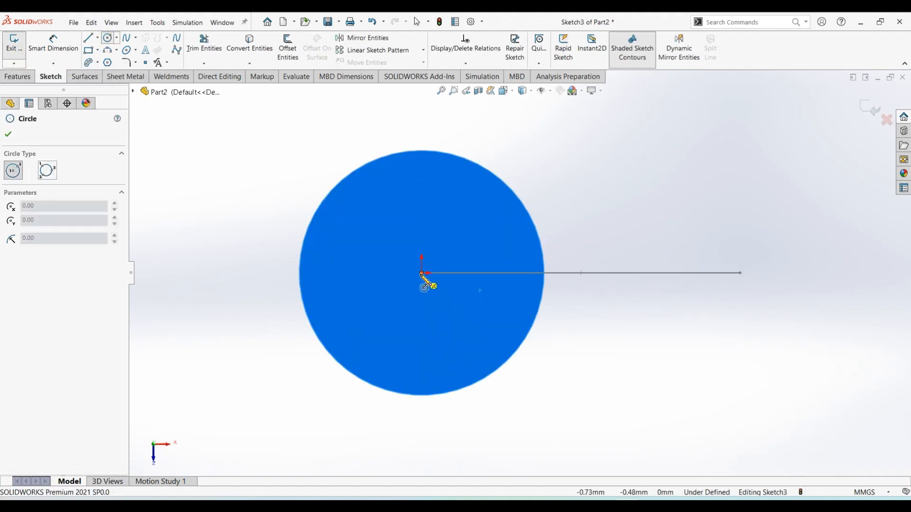
pyautogui.click(422, 274)
pyautogui.click(396, 330)
# Step: Look up the pipe's outer diameter in the PDF drawing, set the circle's diameter to 50 mm and close the sketch
pyautogui.click(469, 506)
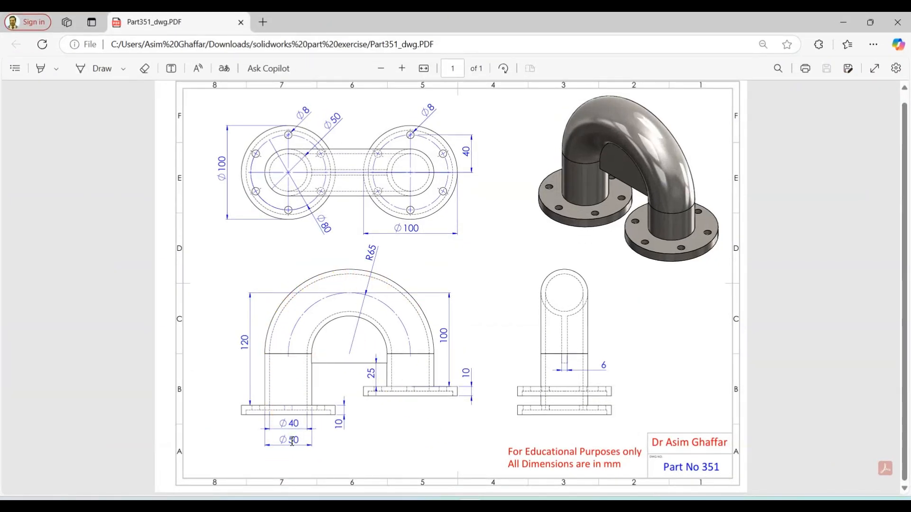
pyautogui.click(843, 23)
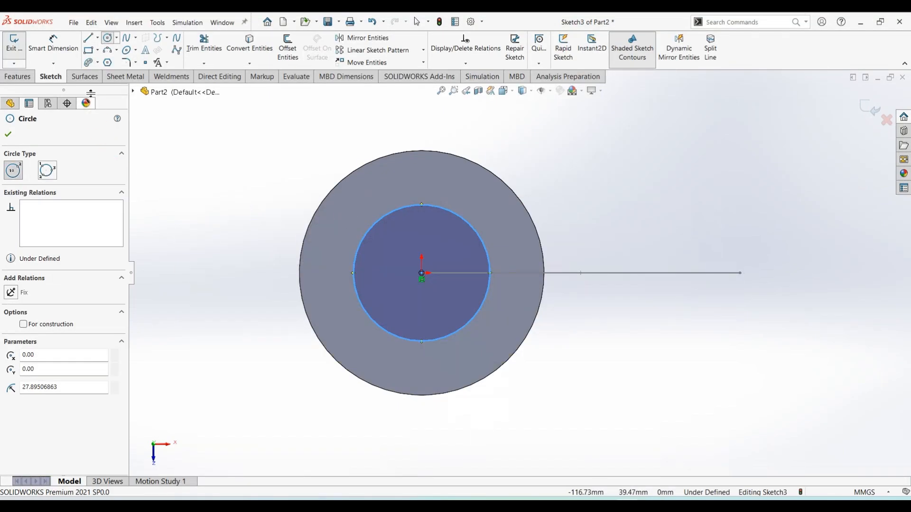
pyautogui.click(74, 52)
pyautogui.click(372, 232)
pyautogui.click(292, 167)
pyautogui.write('50')
pyautogui.press('Return')
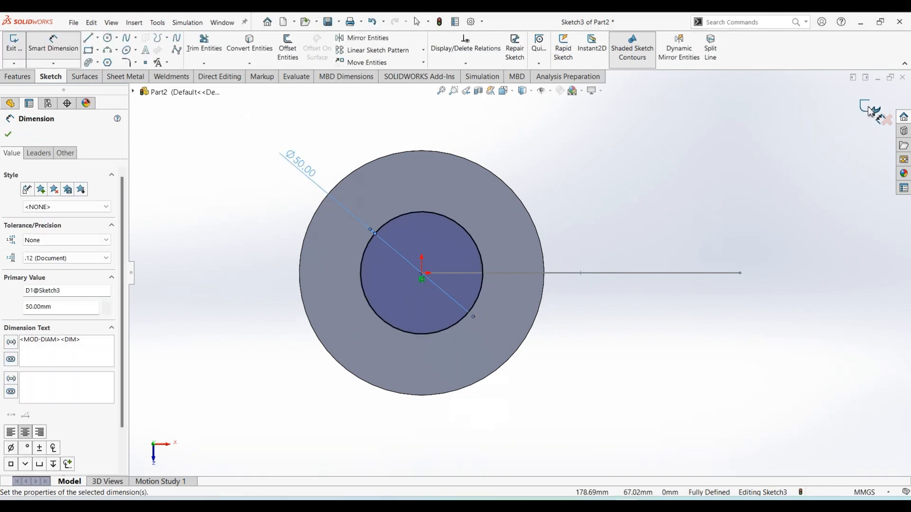
pyautogui.click(871, 109)
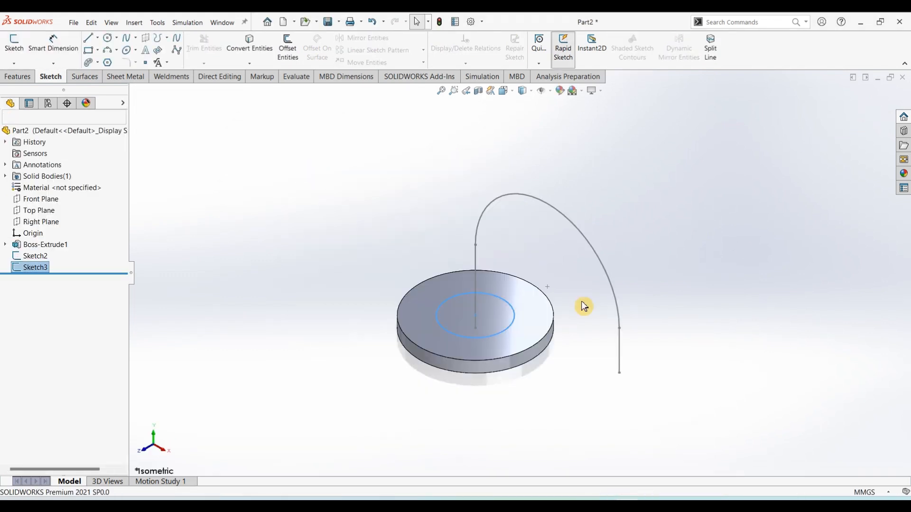
# Step: Create a swept boss from the 50 mm circle along the U-shaped path sketch
pyautogui.click(17, 76)
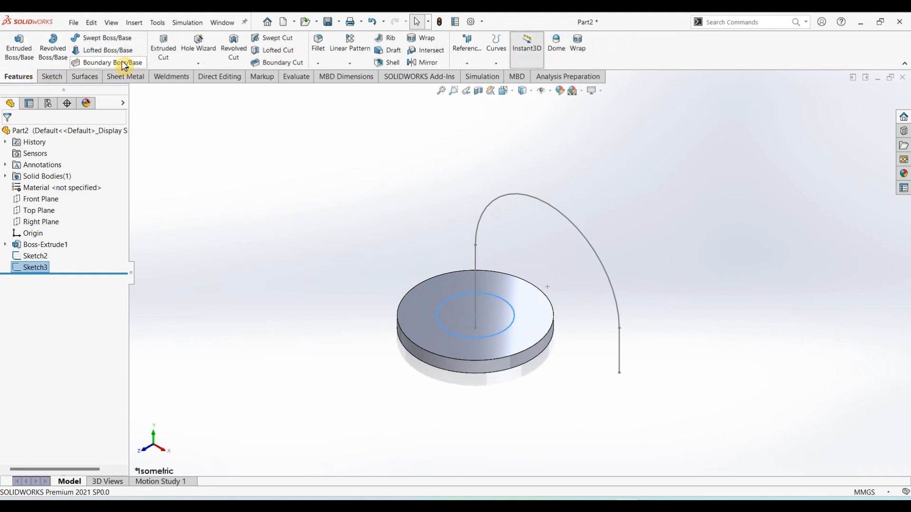
pyautogui.click(106, 40)
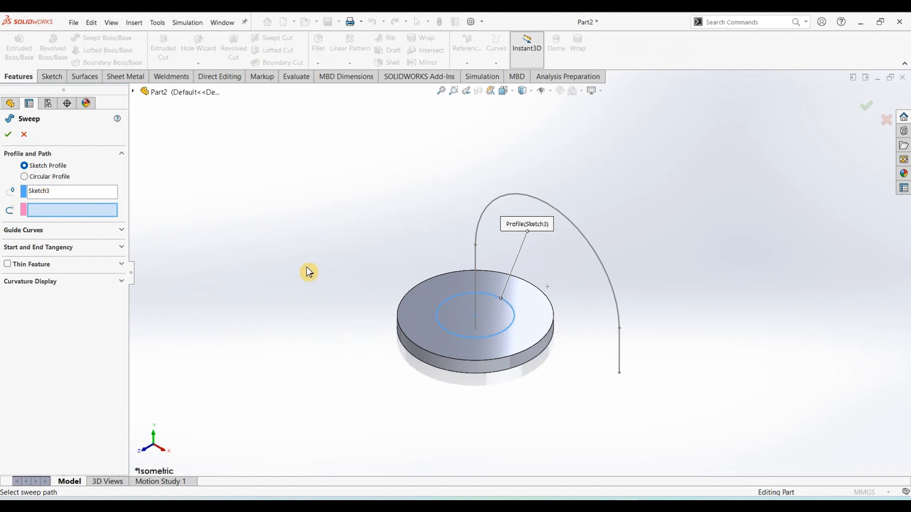
pyautogui.click(490, 210)
pyautogui.moveTo(297, 329); pyautogui.dragTo(359, 220, button='middle')
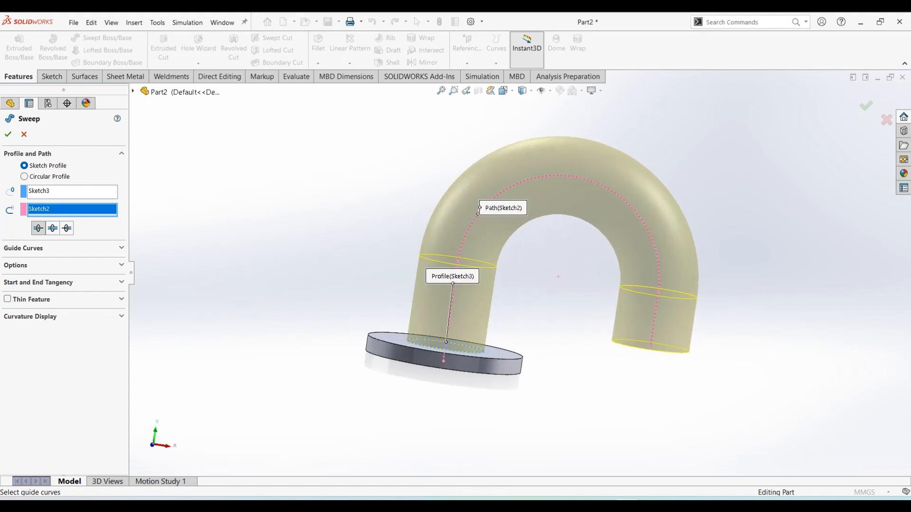
pyautogui.click(10, 137)
pyautogui.moveTo(271, 321)
pyautogui.mouseDown(button='middle')
pyautogui.moveTo(292, 217)
pyautogui.moveTo(282, 201)
pyautogui.moveTo(274, 281)
pyautogui.mouseUp(button='middle')
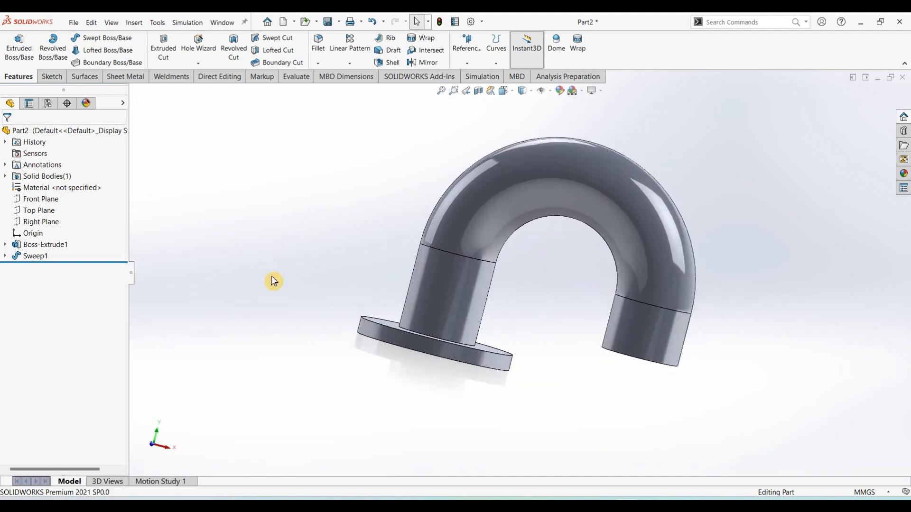
# Step: Start a sketch on the pipe's free end face and draw a concentric circle about 108 mm in diameter
pyautogui.moveTo(721, 248); pyautogui.dragTo(711, 265, button='middle')
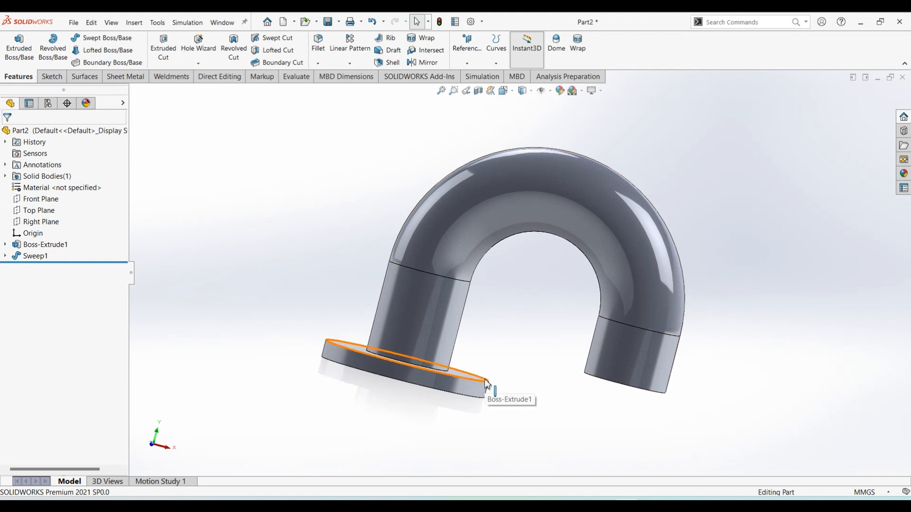
pyautogui.moveTo(588, 393); pyautogui.dragTo(617, 349, button='middle')
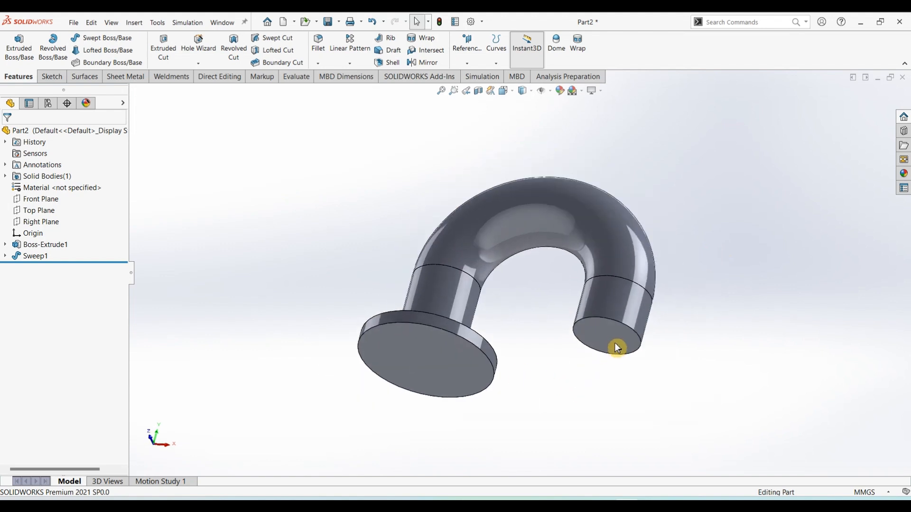
pyautogui.click(615, 346)
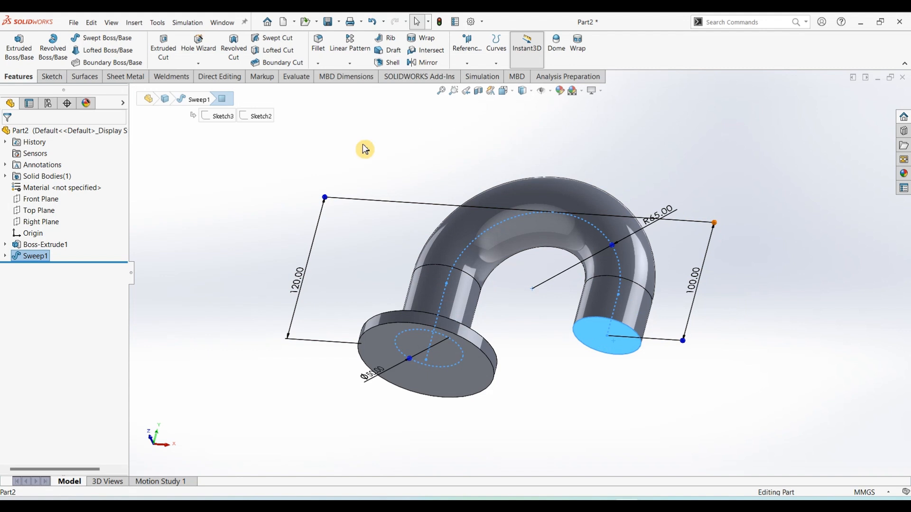
pyautogui.click(52, 76)
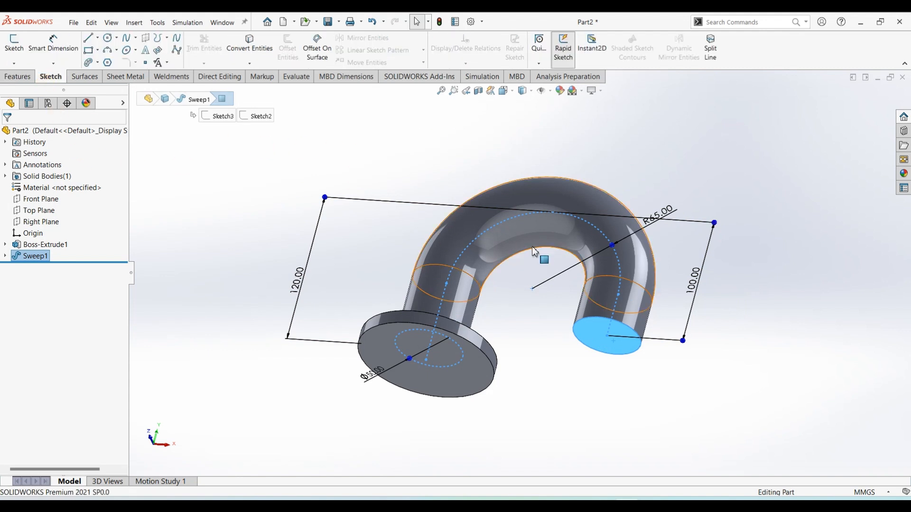
pyautogui.click(18, 49)
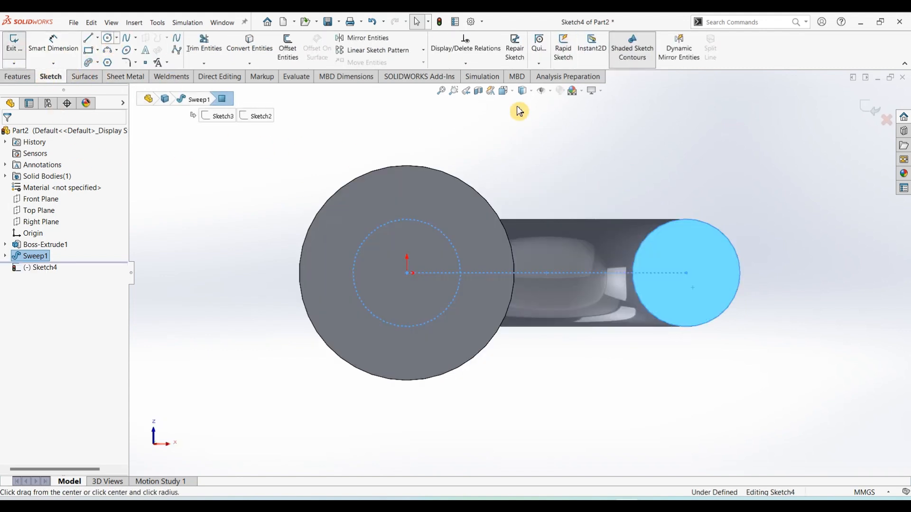
pyautogui.click(686, 274)
pyautogui.click(767, 191)
pyautogui.press('Escape')
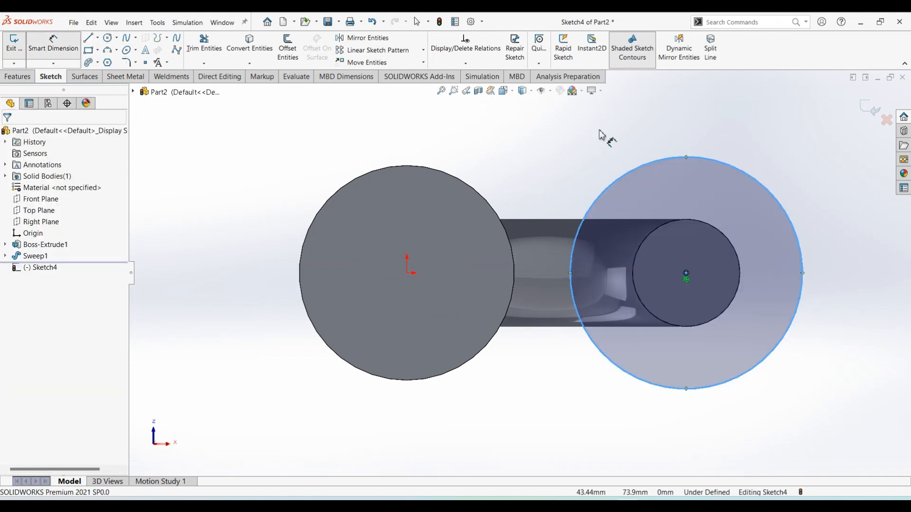
# Step: Set the diameter of the circle around the pipe's free end to 100 mm
pyautogui.click(771, 190)
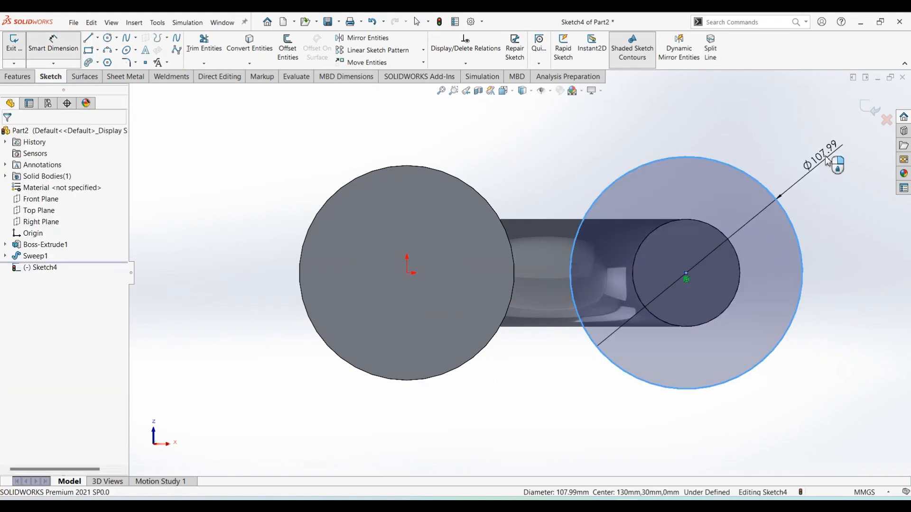
pyautogui.click(826, 161)
pyautogui.write('100')
pyautogui.press('Return')
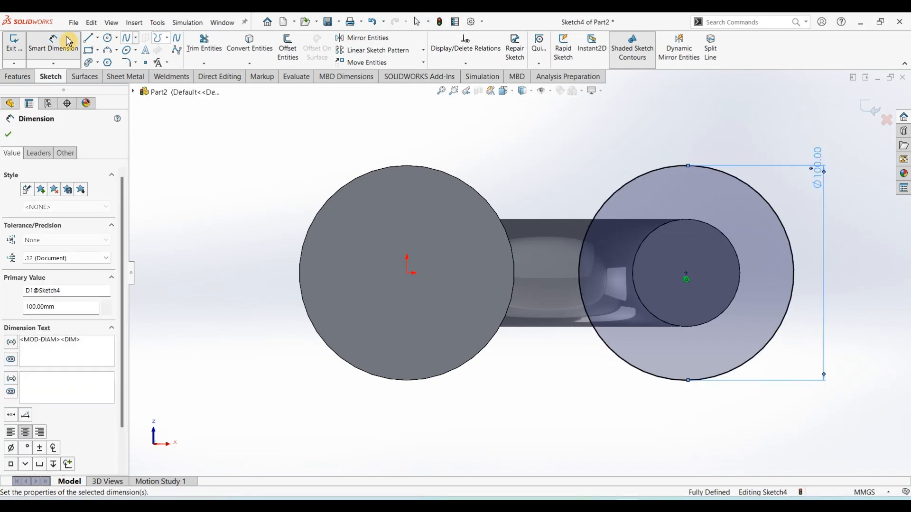
# Step: Extrude the 100 mm circle 10 mm away from the pipe's end as the second flange, merged with the body
pyautogui.click(15, 77)
pyautogui.click(19, 47)
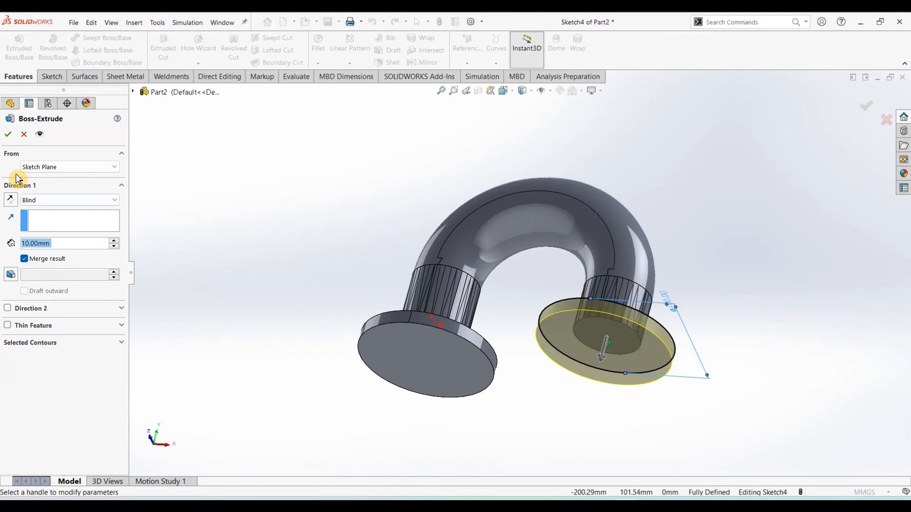
pyautogui.click(9, 135)
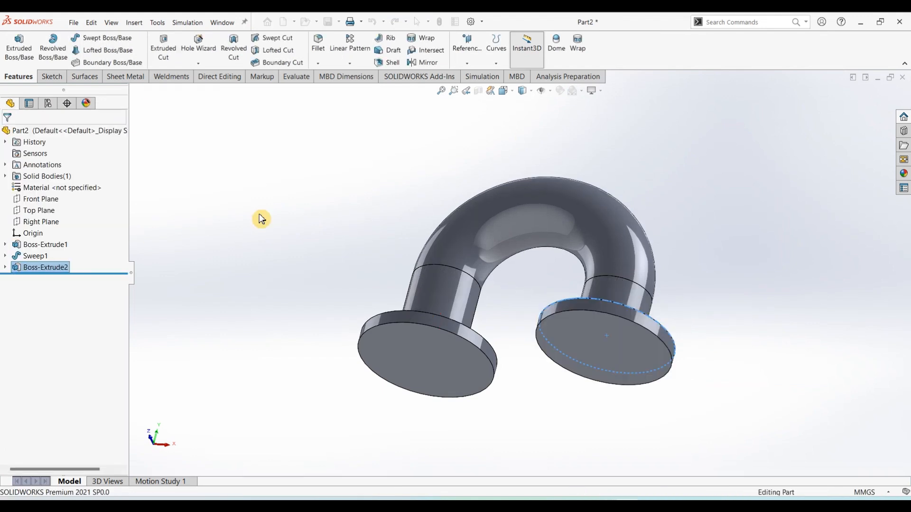
pyautogui.moveTo(285, 196); pyautogui.dragTo(290, 315, button='middle')
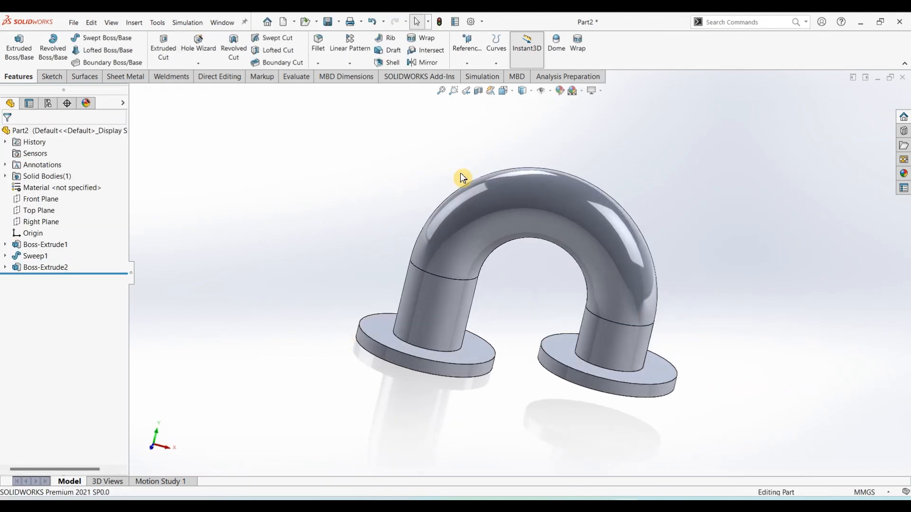
# Step: Shell the pipe with a 5 mm wall thickness, removing the outer end faces of both flanges
pyautogui.moveTo(255, 275); pyautogui.dragTo(266, 209, button='middle')
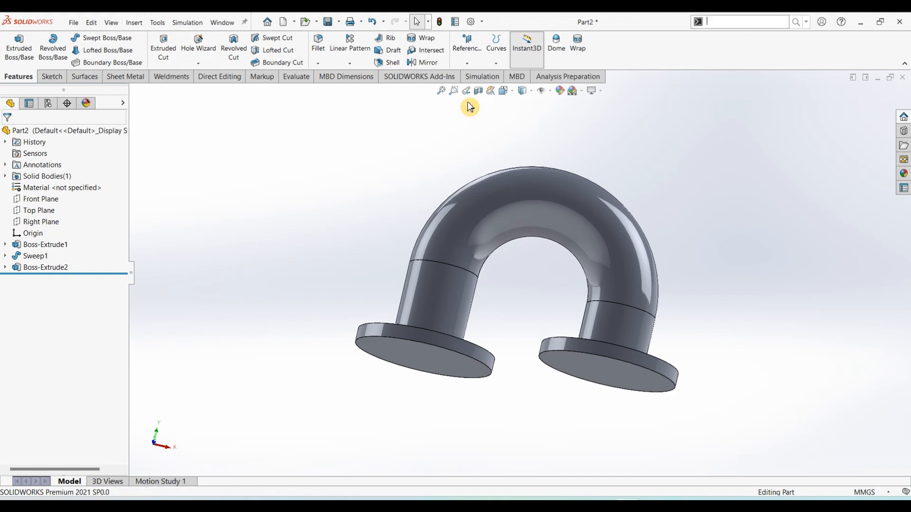
pyautogui.write('ell')
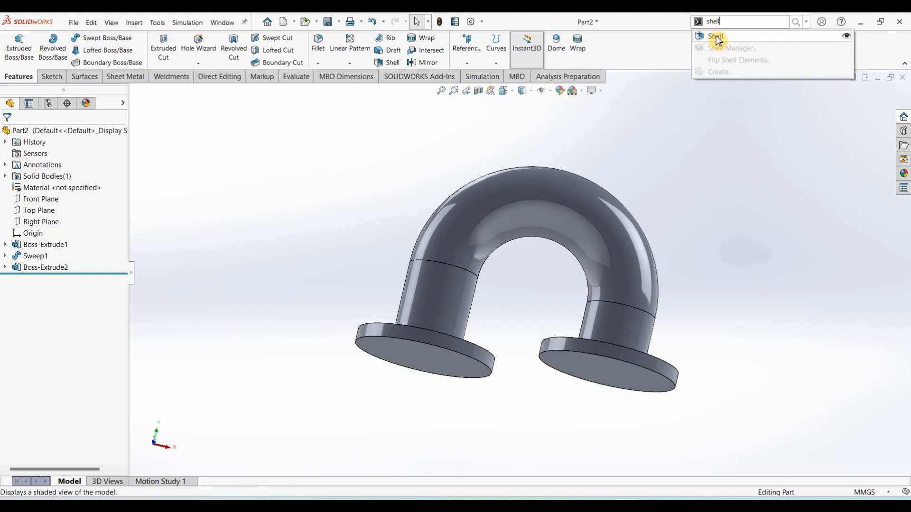
pyautogui.click(719, 41)
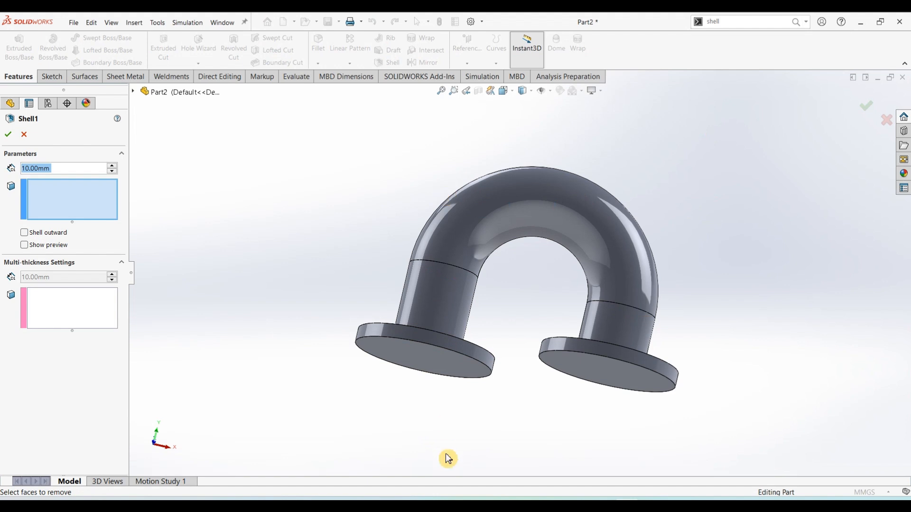
pyautogui.hotkey('alt', 'Tab')
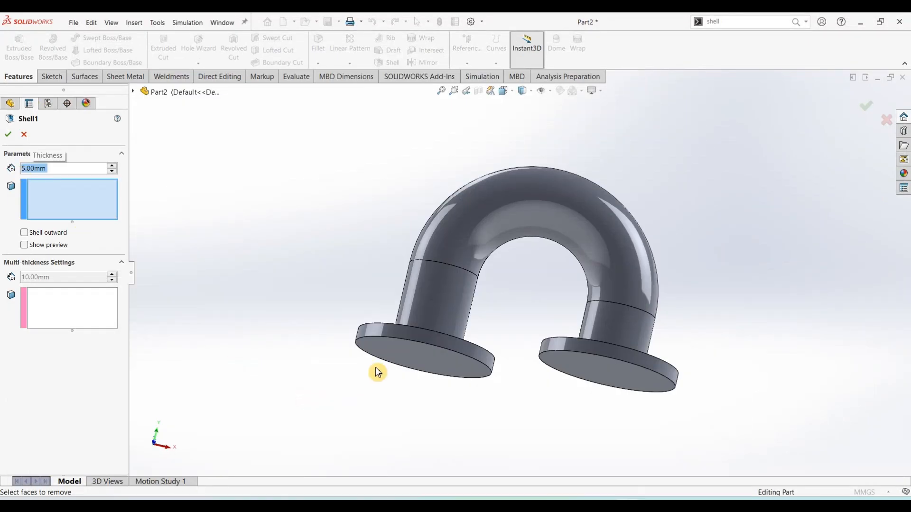
pyautogui.click(461, 368)
pyautogui.click(642, 384)
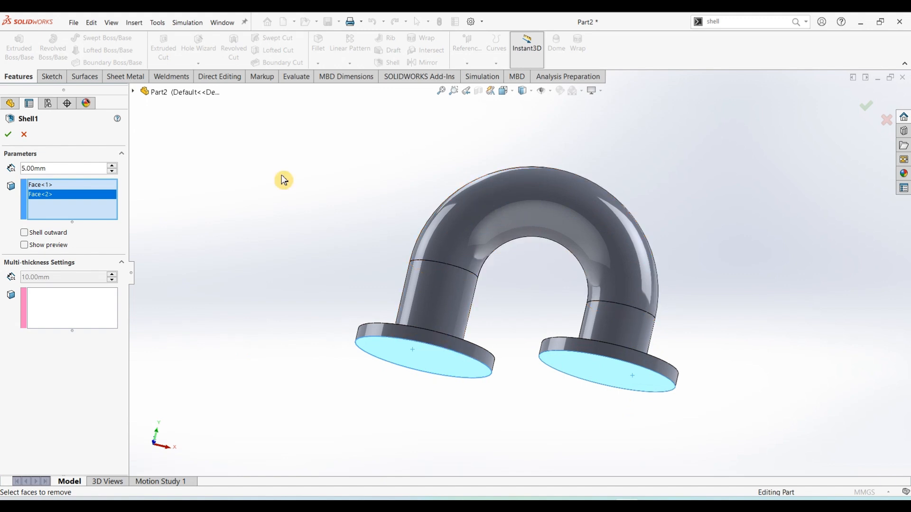
pyautogui.click(8, 134)
# Step: Examine the pipe's hollow interior in a section view through its middle, and turn the section view off
pyautogui.moveTo(302, 348); pyautogui.dragTo(276, 409, button='middle')
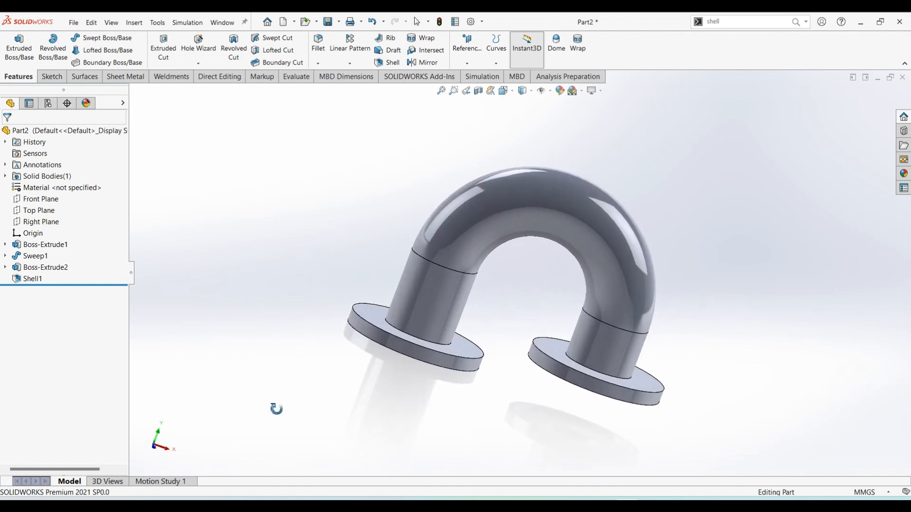
pyautogui.click(479, 93)
pyautogui.click(15, 137)
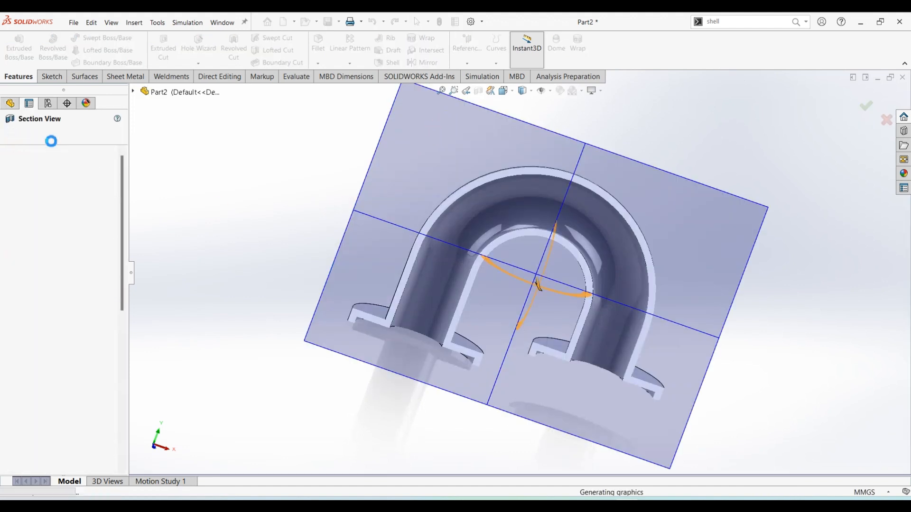
pyautogui.moveTo(250, 231); pyautogui.dragTo(486, 287, button='middle')
pyautogui.click(479, 91)
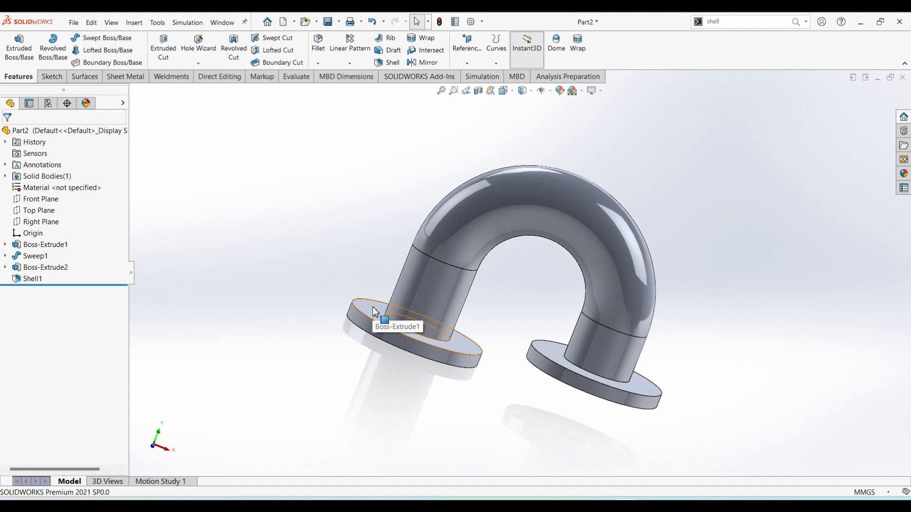
# Step: Start a sketch on the second flange's pipe-side face and draw two circles about 8 mm in diameter, one on each flange
pyautogui.click(550, 357)
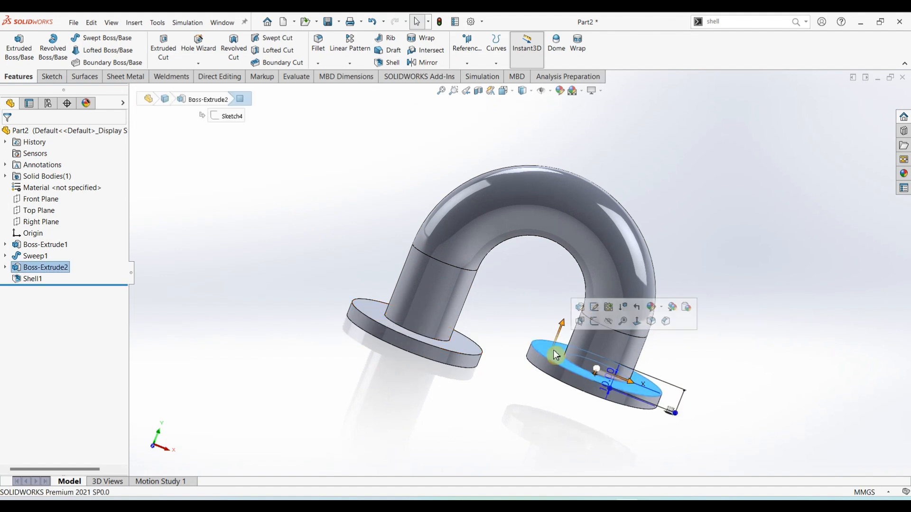
pyautogui.click(54, 78)
pyautogui.click(14, 46)
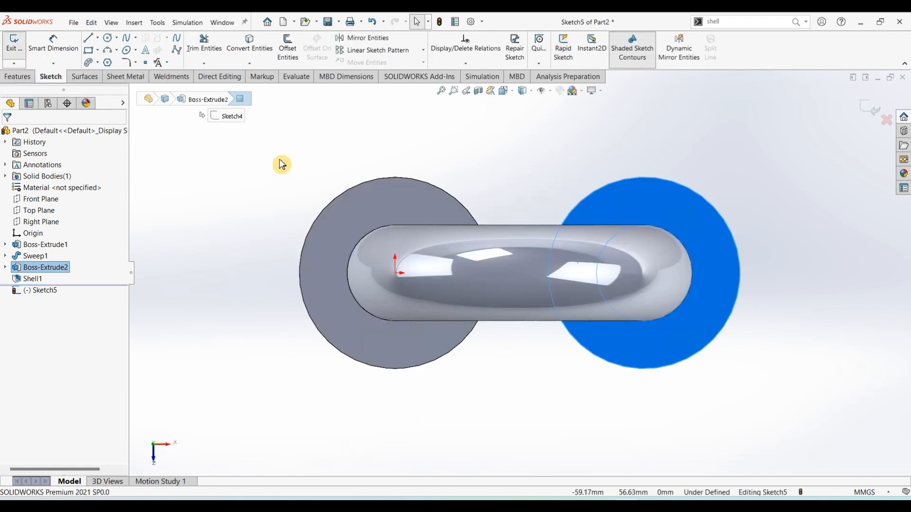
pyautogui.click(177, 234)
pyautogui.click(108, 38)
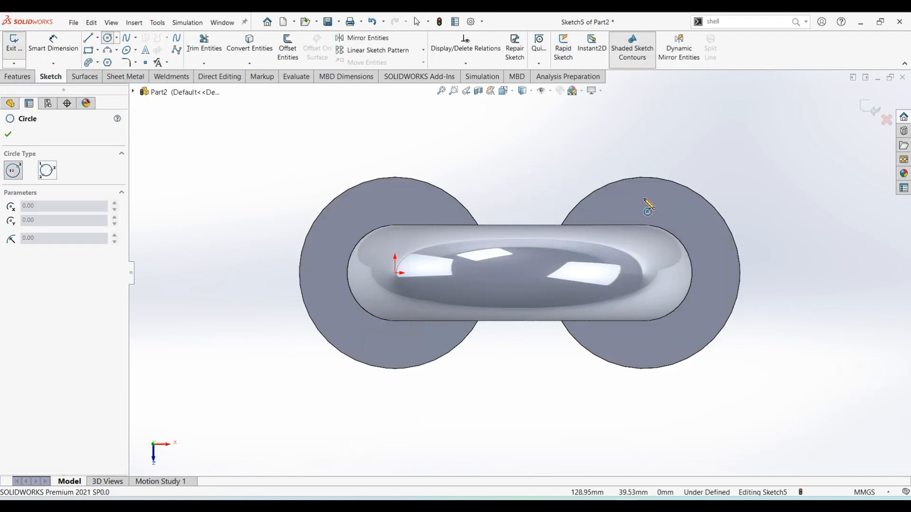
pyautogui.click(649, 203)
pyautogui.click(656, 205)
pyautogui.click(396, 199)
pyautogui.click(403, 199)
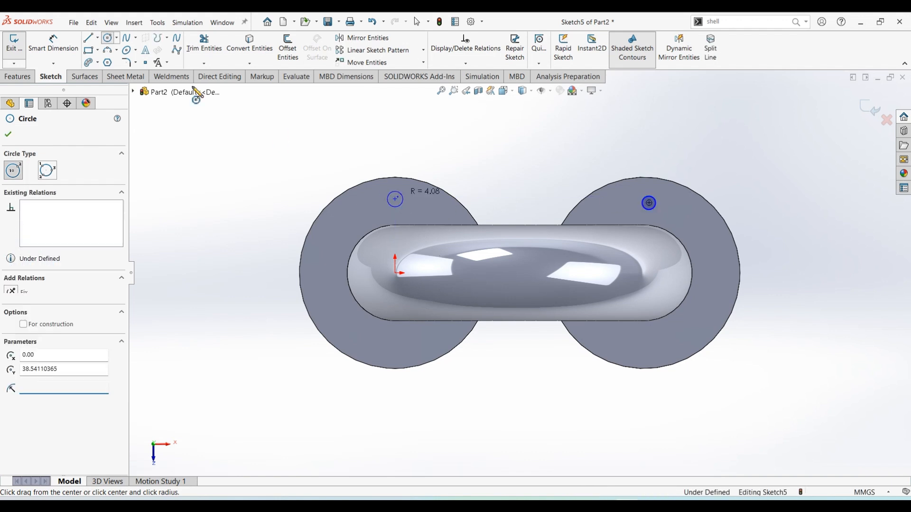
# Step: Set the diameter of the small circle on the flange at the origin to 8 mm
pyautogui.click(53, 43)
pyautogui.click(403, 199)
pyautogui.click(434, 130)
pyautogui.hotkey('alt', 'Tab')
pyautogui.hotkey('alt', 'Tab')
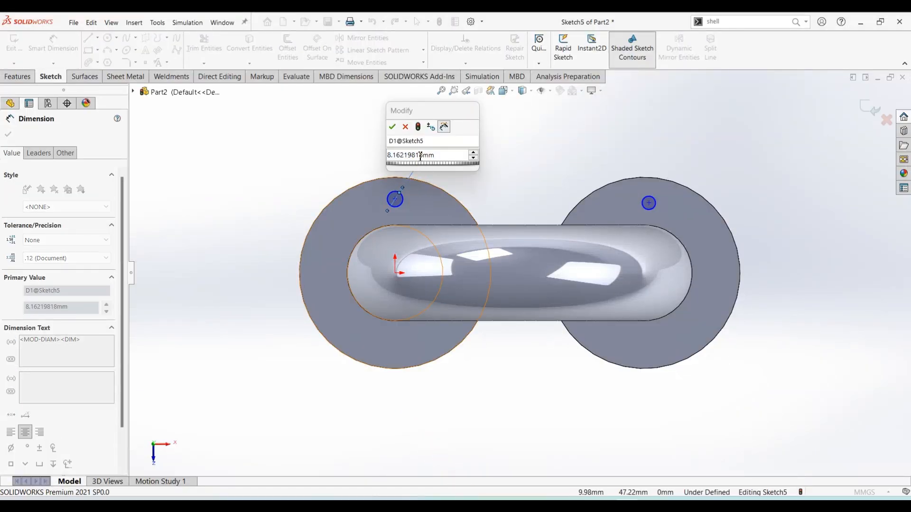
pyautogui.write('8')
pyautogui.press('Return')
pyautogui.press('Escape')
# Step: Check the hole sizes on the part drawing and make the two small flange circles equal
pyautogui.hotkey('alt', 'Tab')
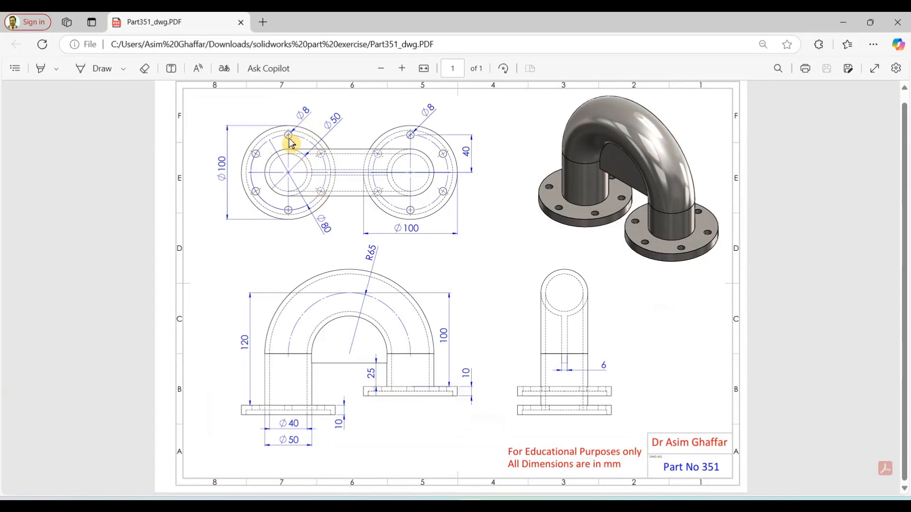
pyautogui.click(844, 23)
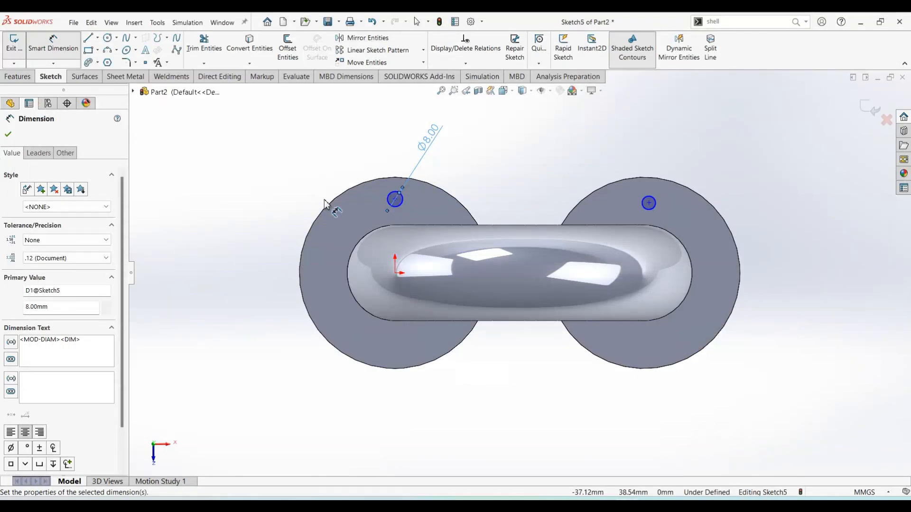
pyautogui.press('Escape')
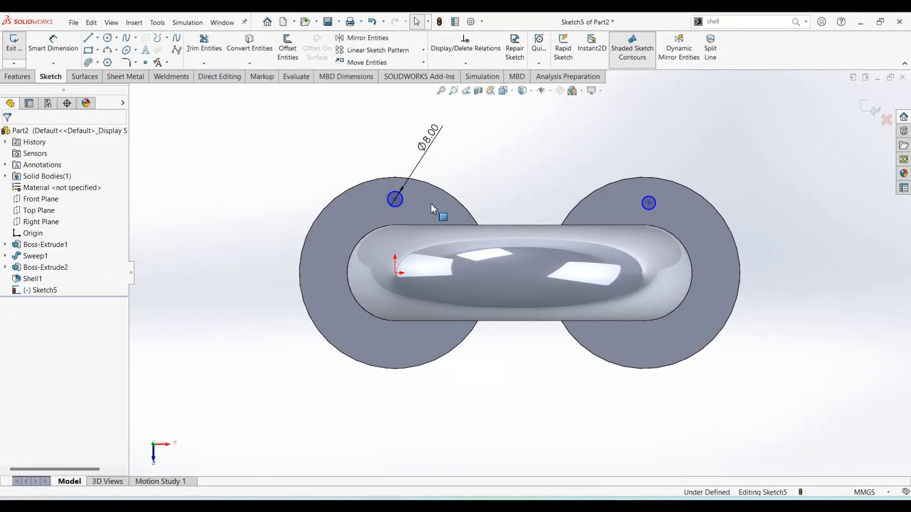
pyautogui.click(398, 198)
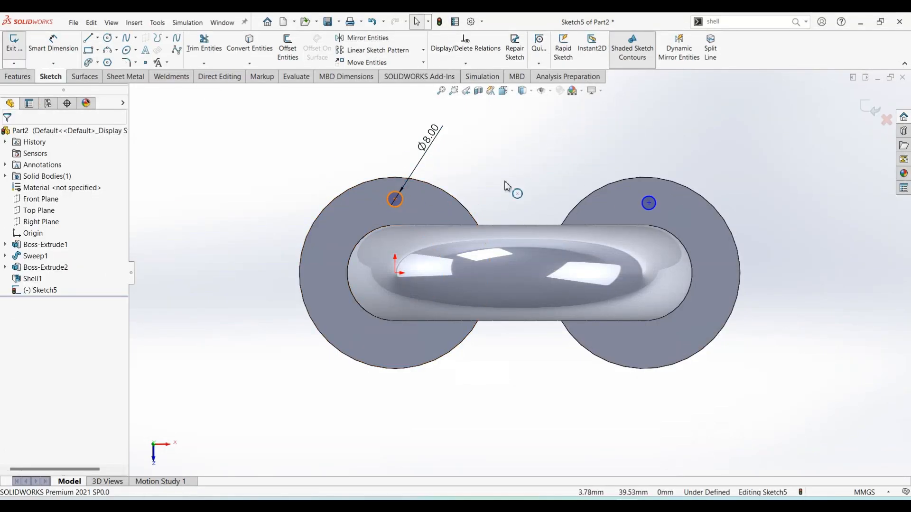
pyautogui.keyDown('ctrl'); pyautogui.click(649, 203); pyautogui.keyUp('ctrl')
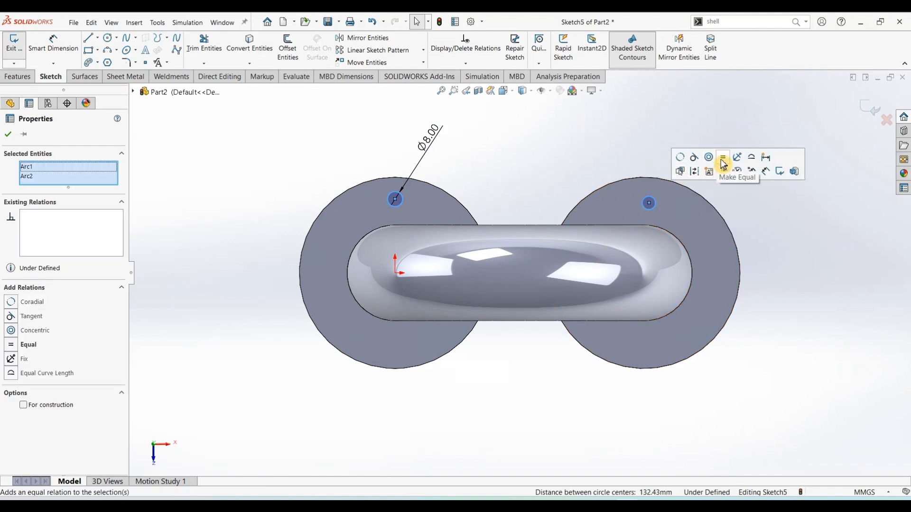
pyautogui.click(723, 164)
pyautogui.click(193, 143)
# Step: Dimension the small circle on the origin's flange at 40 mm vertically from the origin
pyautogui.click(53, 45)
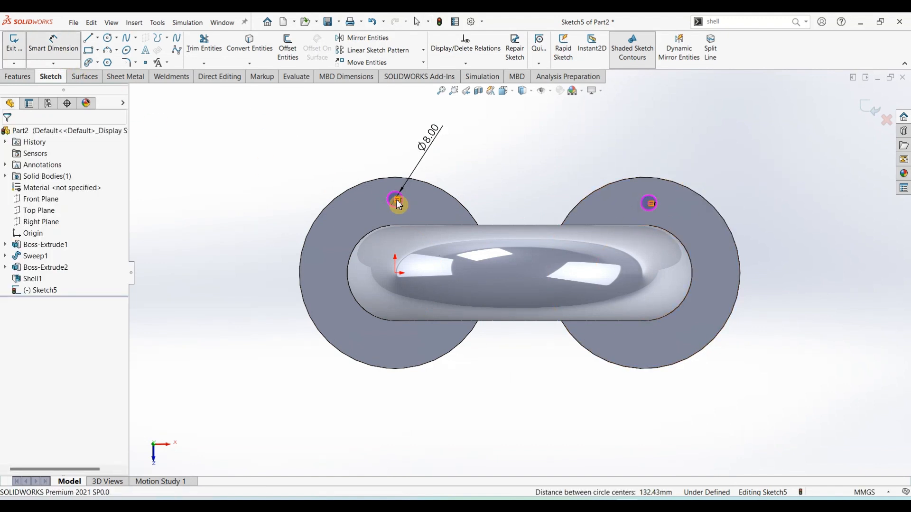
pyautogui.click(393, 249)
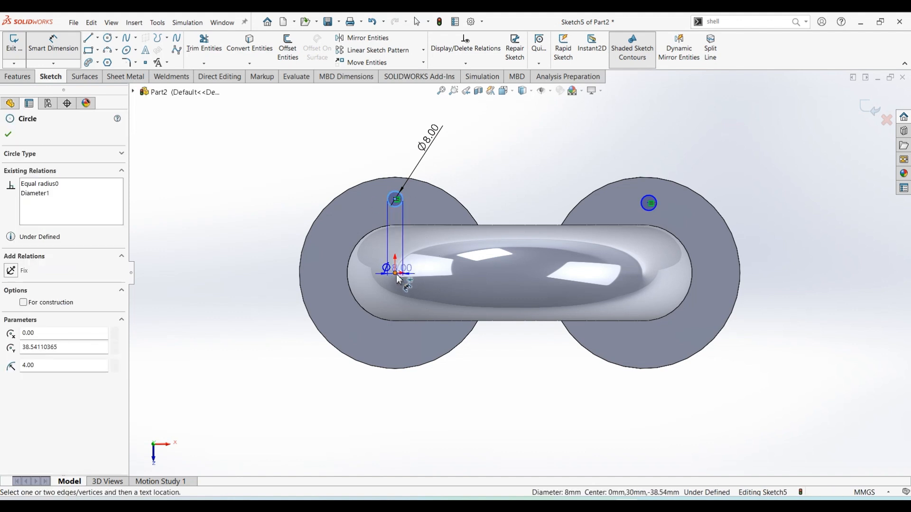
pyautogui.click(395, 274)
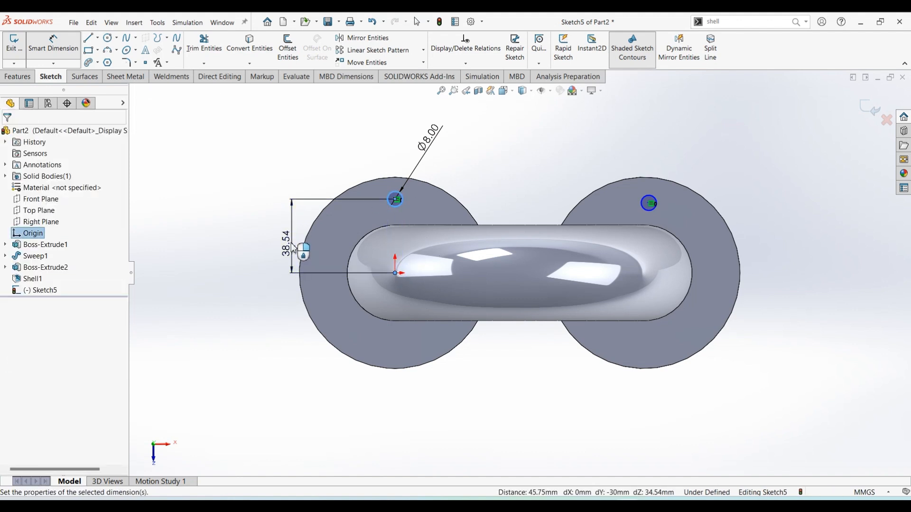
pyautogui.click(293, 249)
pyautogui.write('40')
pyautogui.press('Return')
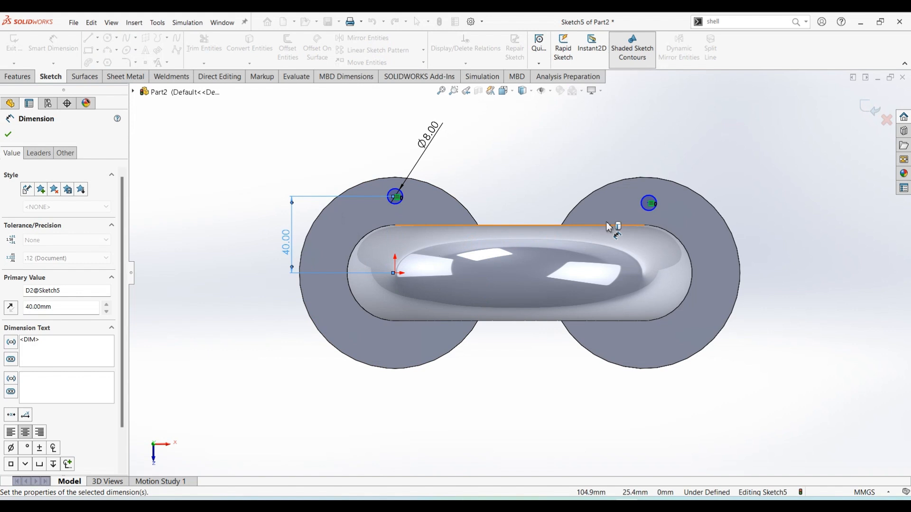
# Step: Dimension the second flange's small circle at 40 mm vertically from the origin
pyautogui.click(653, 202)
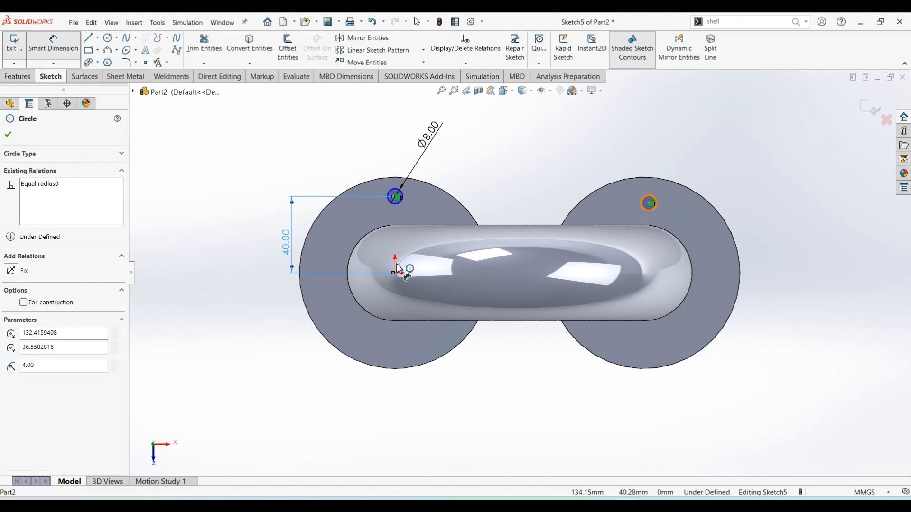
pyautogui.click(397, 274)
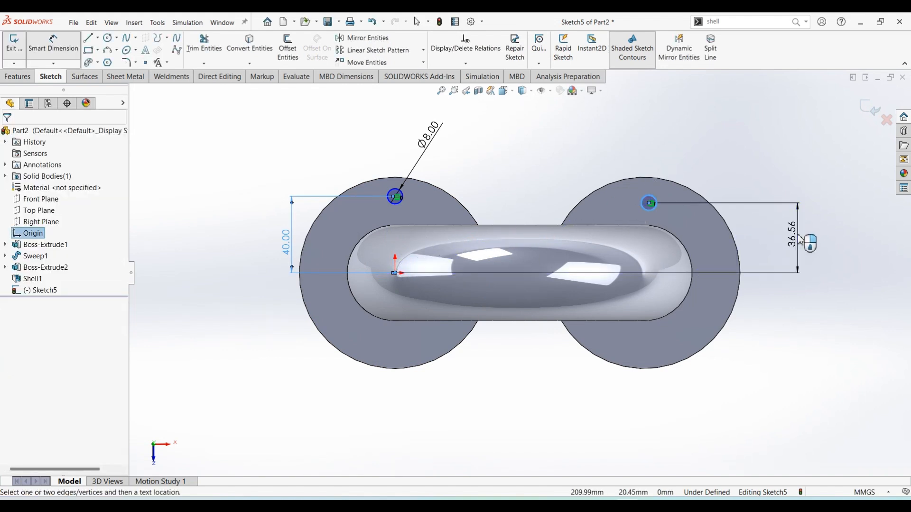
pyautogui.click(800, 240)
pyautogui.write('40')
pyautogui.press('Return')
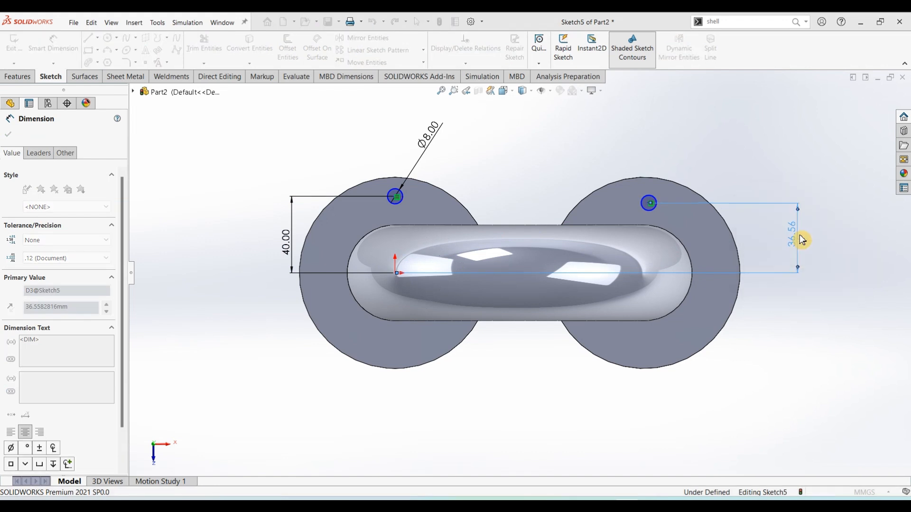
pyautogui.press('Escape')
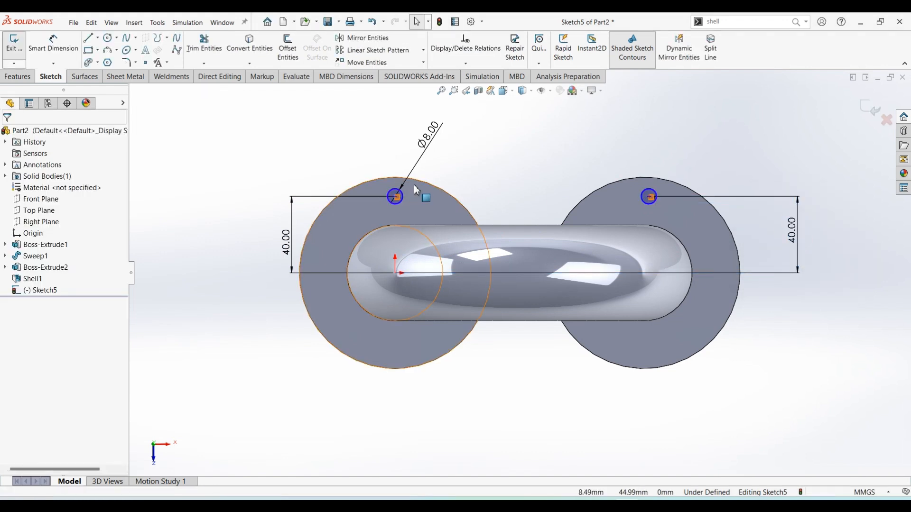
# Step: Add a vertical relation between the centre of the 8 mm circle and the origin
pyautogui.scroll(-5, 399, 203)
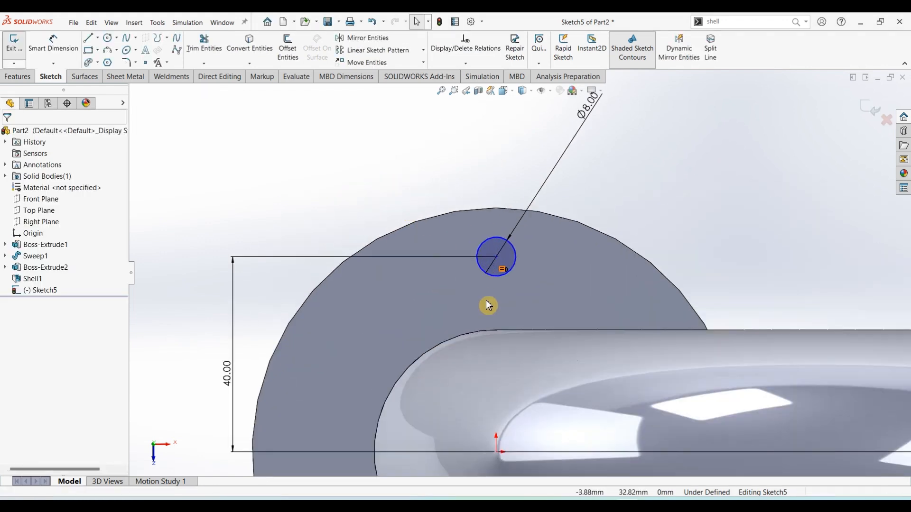
pyautogui.click(495, 257)
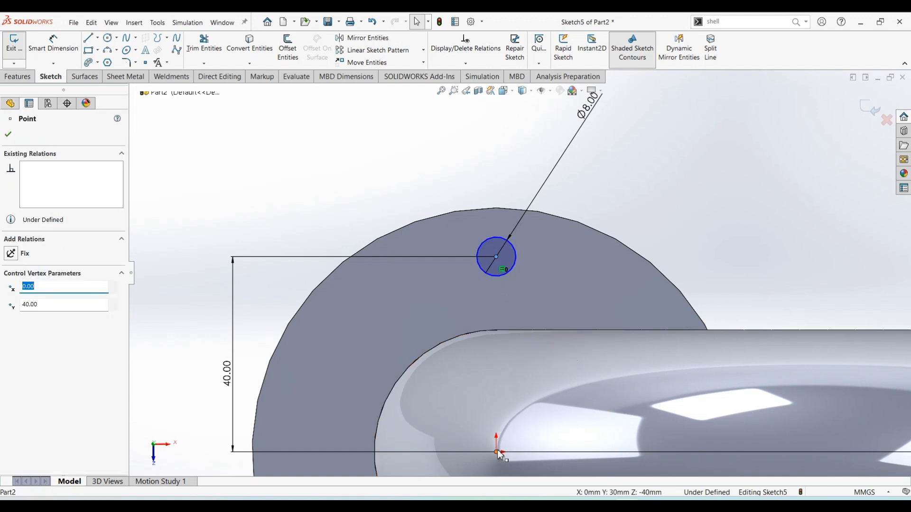
pyautogui.keyDown('ctrl'); pyautogui.click(497, 453); pyautogui.keyUp('ctrl')
pyautogui.click(547, 416)
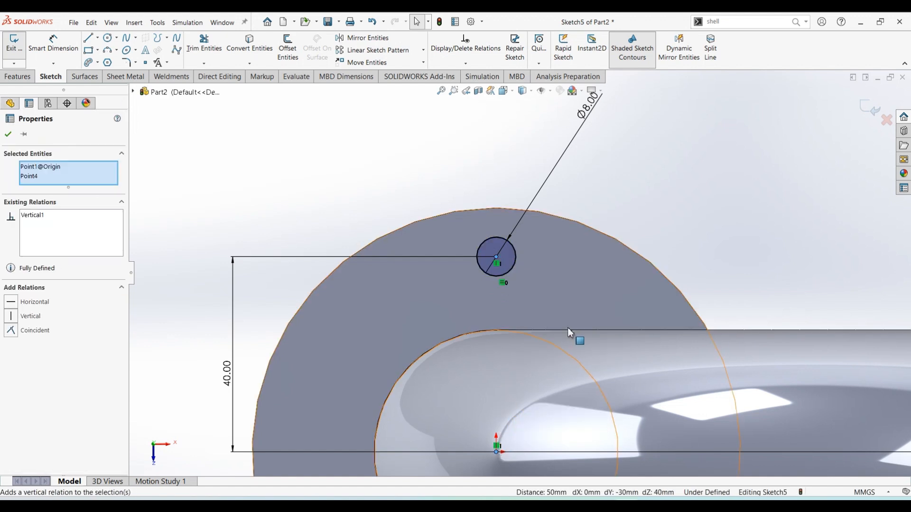
# Step: Draw a vertical centerline from the second flange's centre, ending within the flange on the side opposite its small circle
pyautogui.scroll(5, 570, 332)
pyautogui.scroll(-5, 574, 338)
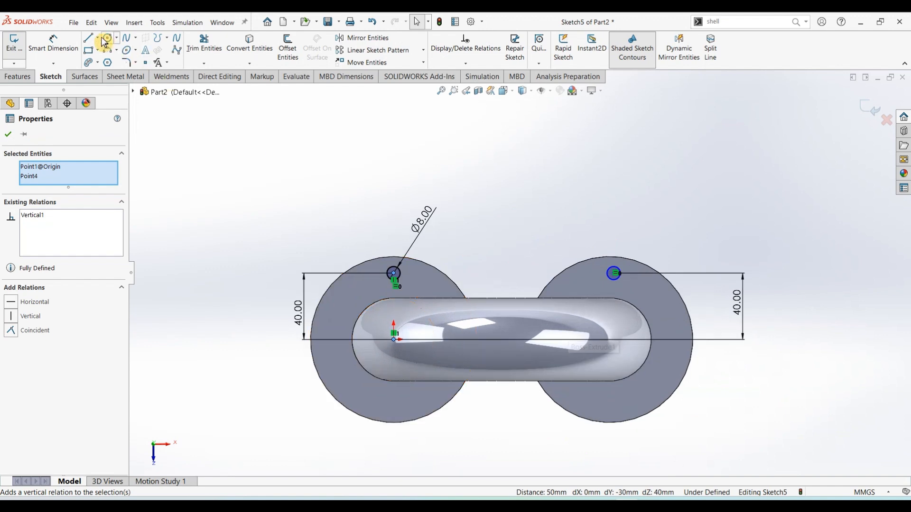
pyautogui.click(97, 38)
pyautogui.click(107, 63)
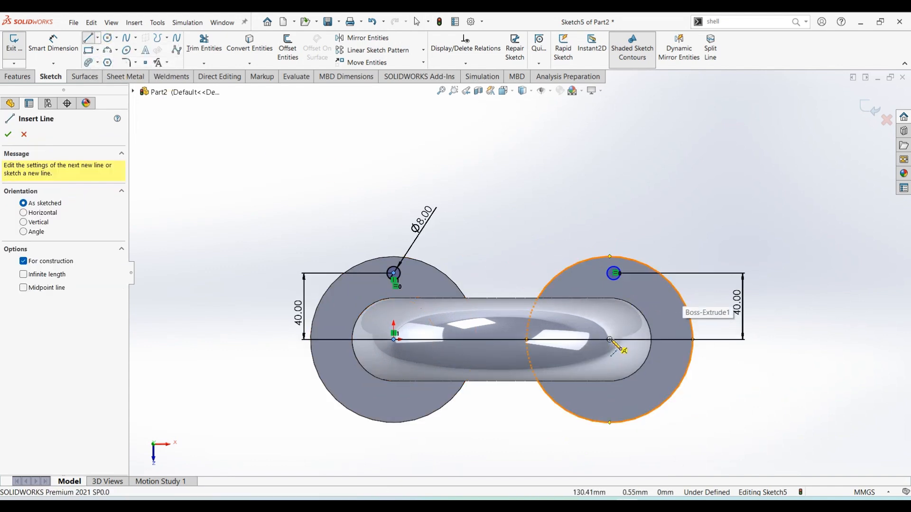
pyautogui.click(609, 339)
pyautogui.click(609, 403)
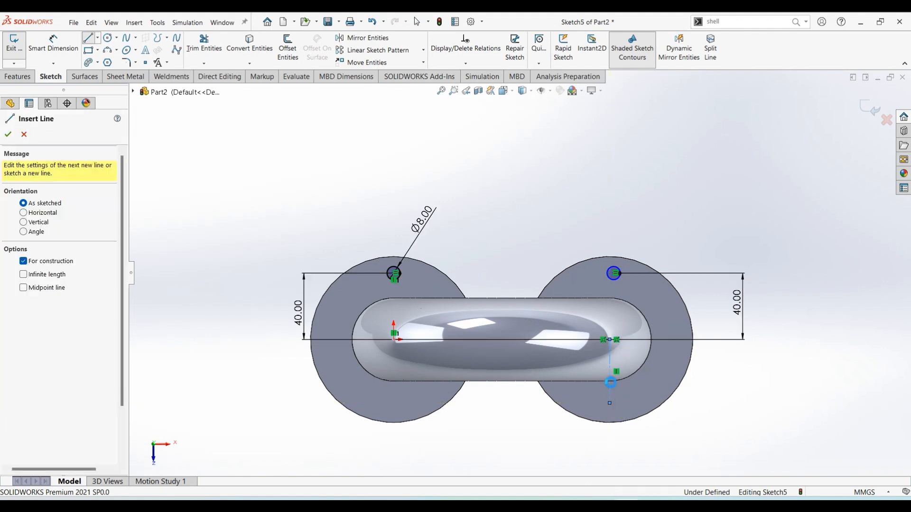
pyautogui.press('Escape')
# Step: Add a vertical relation between the second flange's small circle centre and the centerline's endpoint at the flange centre
pyautogui.click(615, 273)
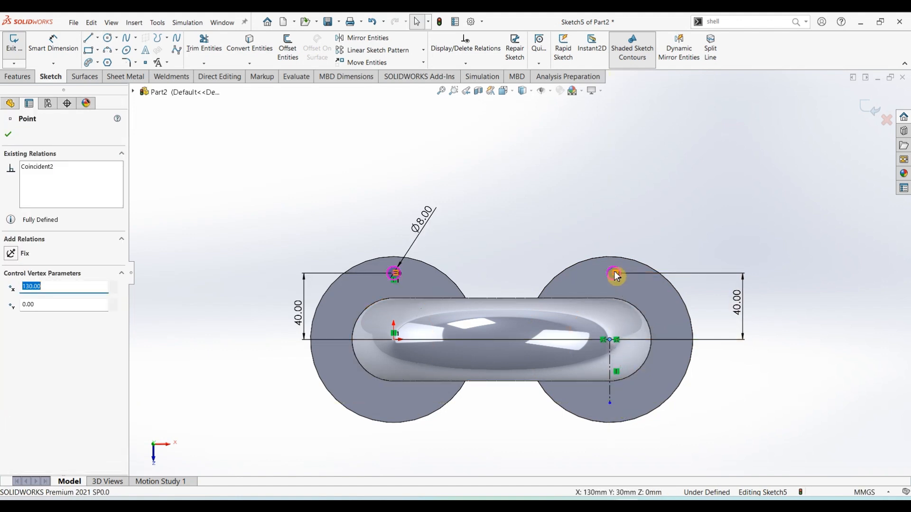
pyautogui.scroll(-2, 616, 275)
pyautogui.scroll(-3, 616, 276)
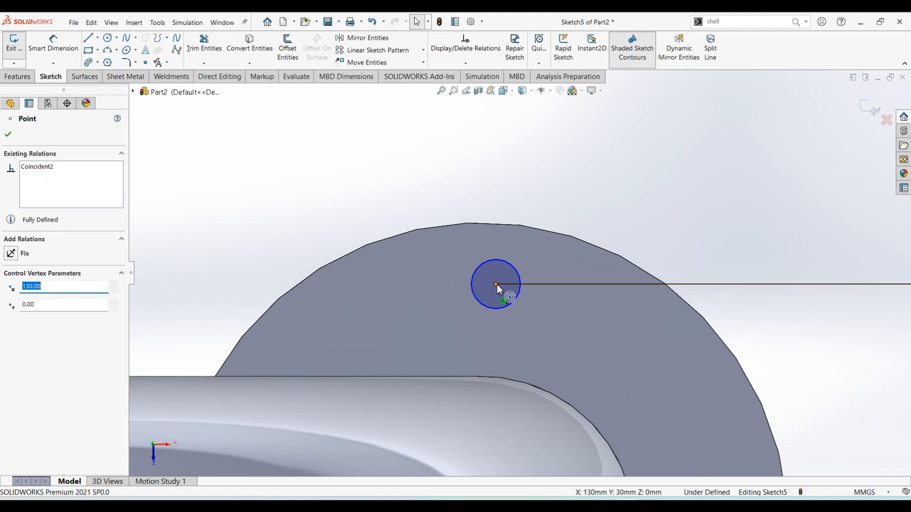
pyautogui.keyDown('ctrl'); pyautogui.click(498, 284); pyautogui.keyUp('ctrl')
pyautogui.click(534, 260)
pyautogui.scroll(5, 524, 300)
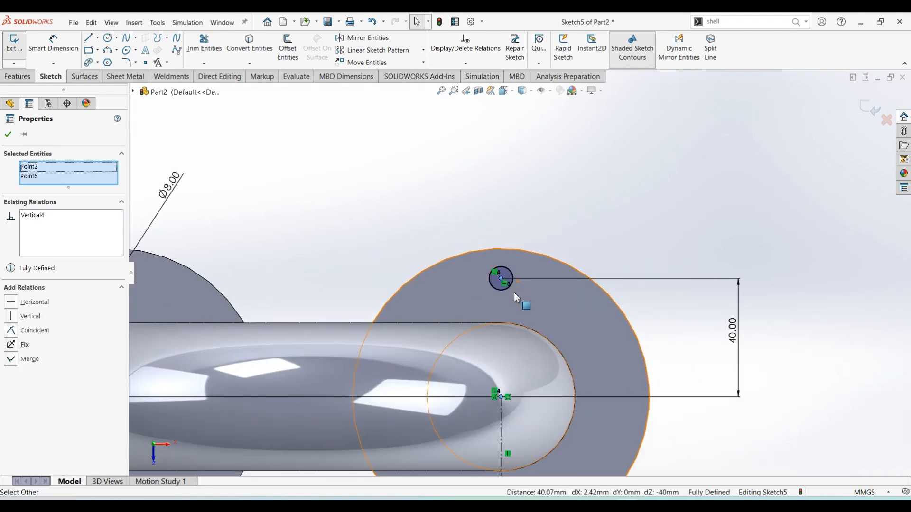
# Step: Extrude-cut the two 8 mm circles through the flanges with the Through All end condition
pyautogui.click(9, 137)
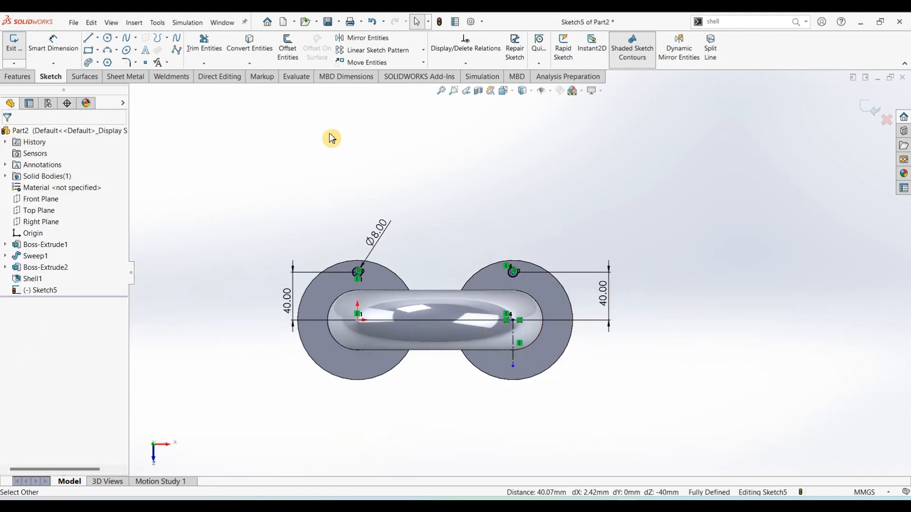
pyautogui.click(15, 76)
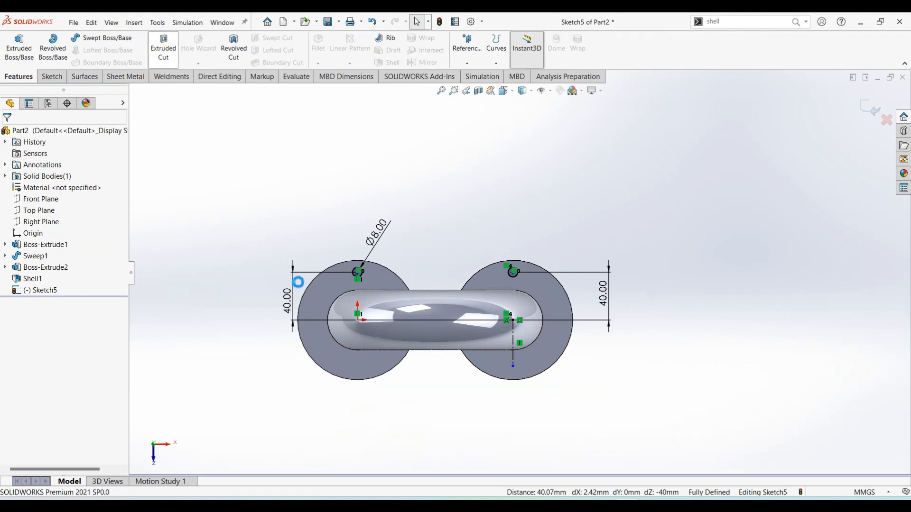
pyautogui.moveTo(257, 266)
pyautogui.mouseDown(button='middle')
pyautogui.moveTo(189, 262)
pyautogui.moveTo(295, 266)
pyautogui.moveTo(266, 278)
pyautogui.mouseUp(button='middle')
pyautogui.click(43, 201)
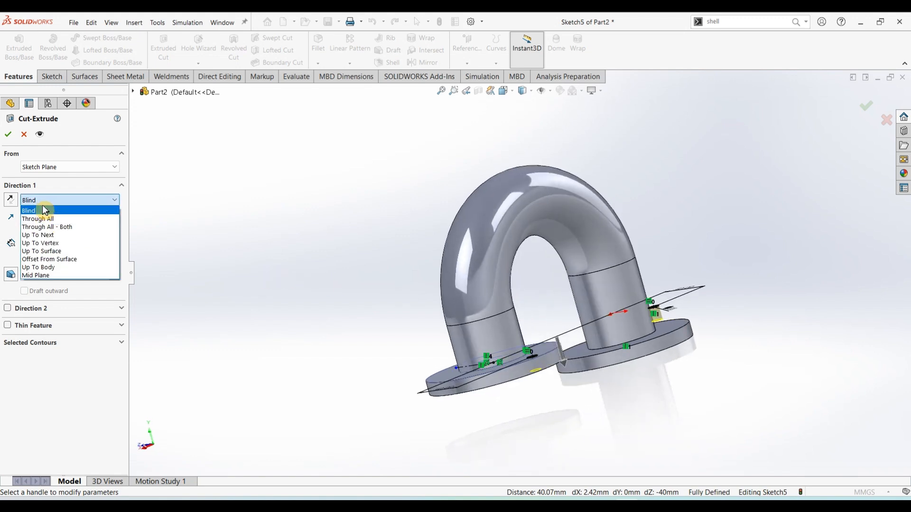
pyautogui.click(41, 219)
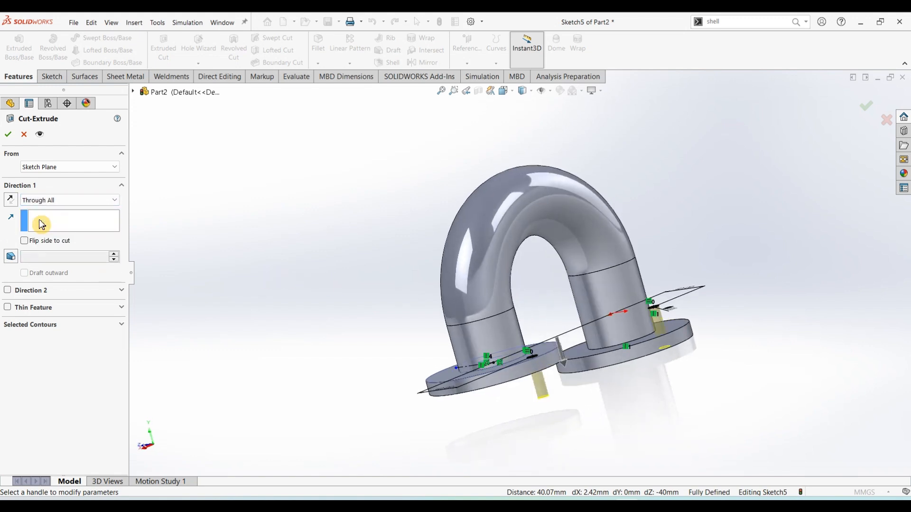
pyautogui.press('Return')
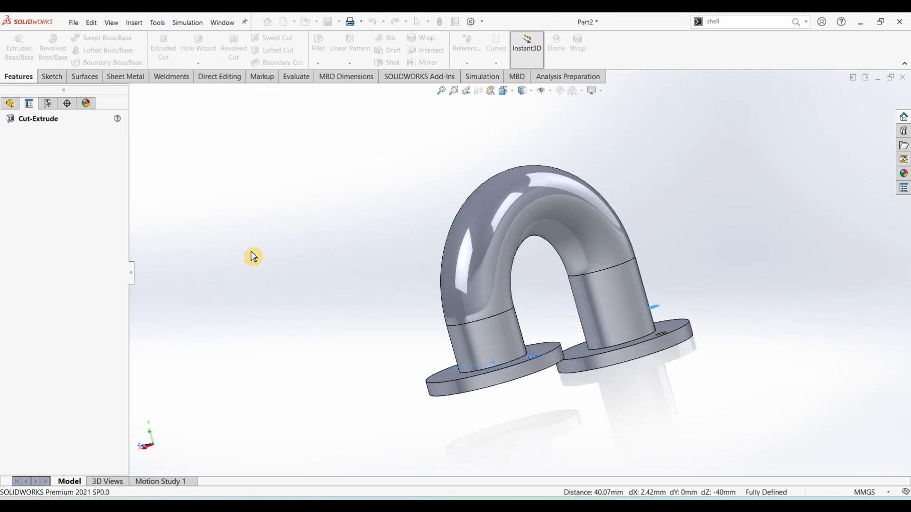
pyautogui.moveTo(262, 319); pyautogui.dragTo(345, 247, button='middle')
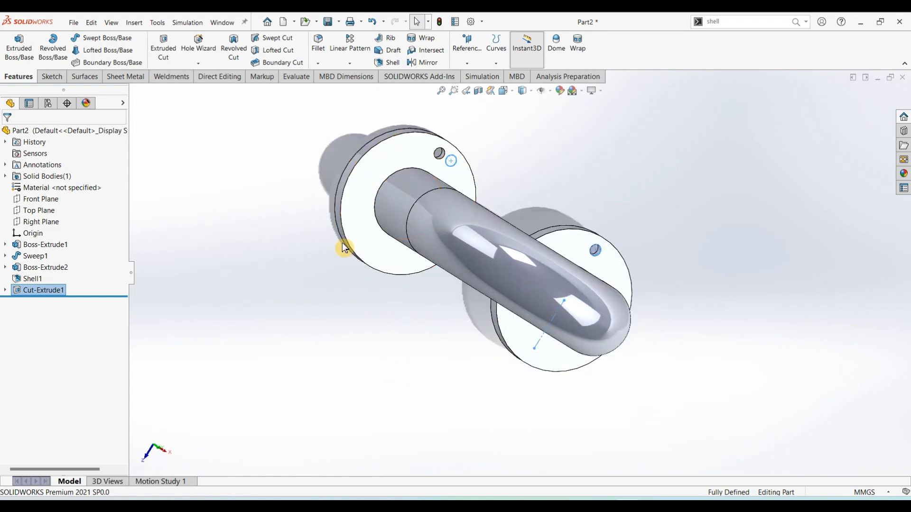
pyautogui.press('Escape')
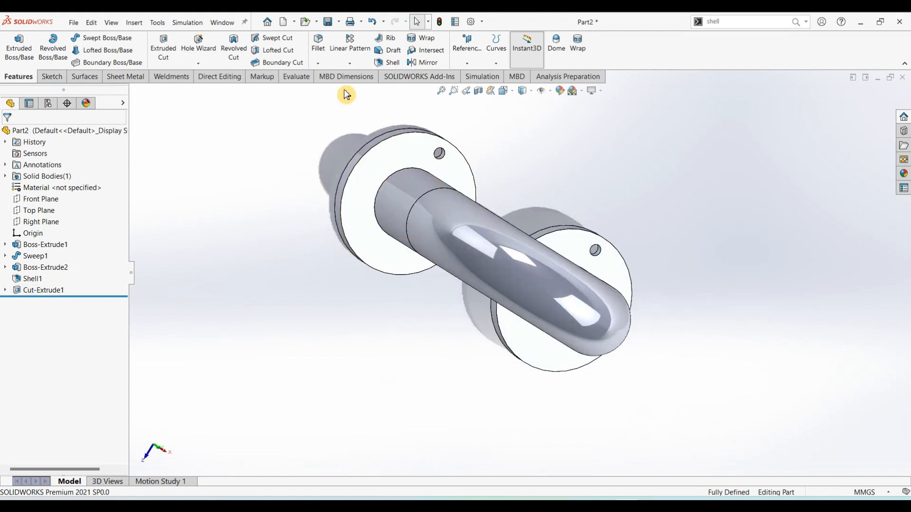
# Step: Create a circular pattern of the first flange's hole about its outer edge, with 6 equally spaced instances over 360°
pyautogui.click(350, 63)
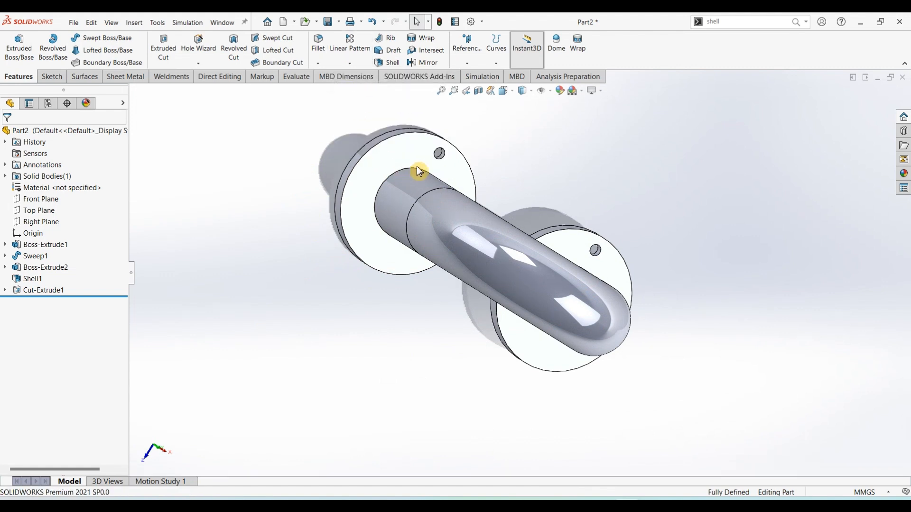
pyautogui.scroll(-5, 451, 162)
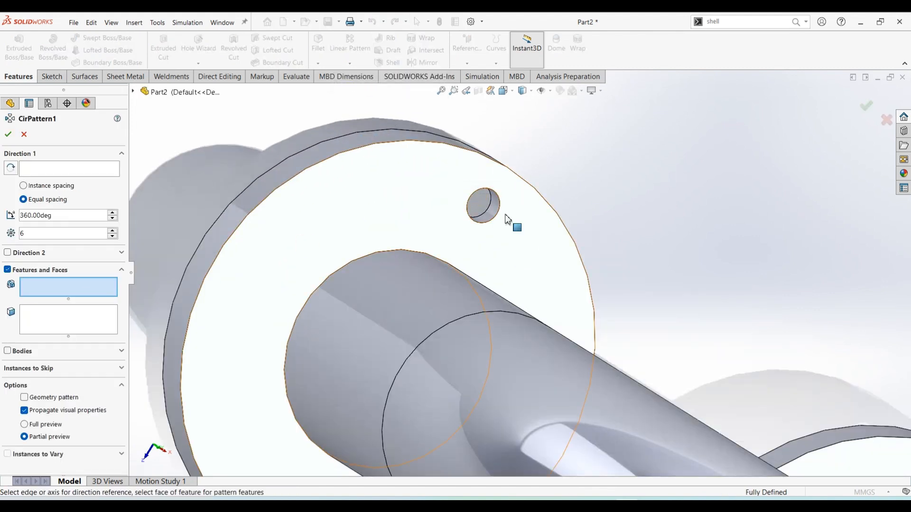
pyautogui.click(489, 219)
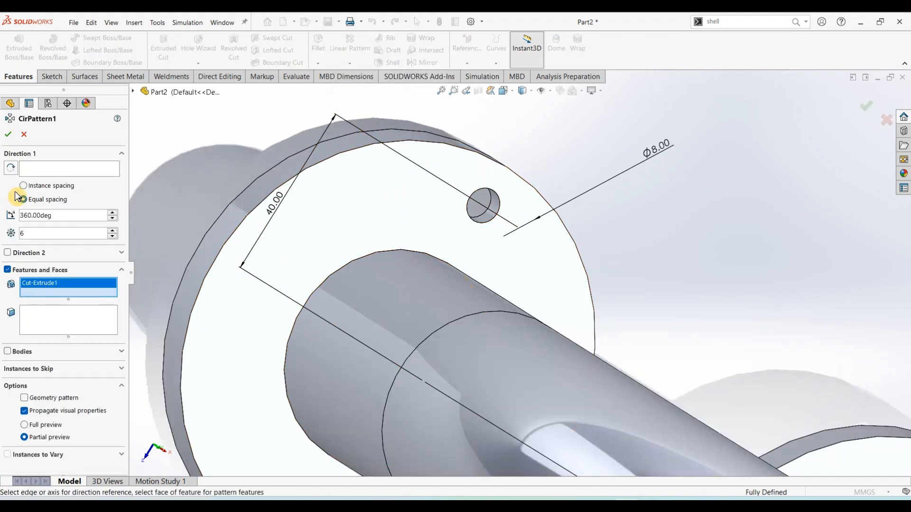
pyautogui.click(37, 171)
pyautogui.click(410, 145)
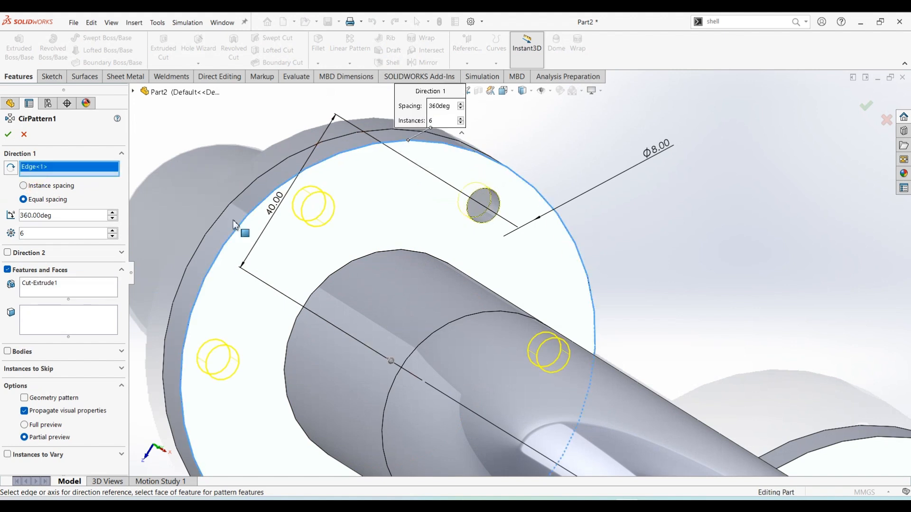
pyautogui.click(10, 135)
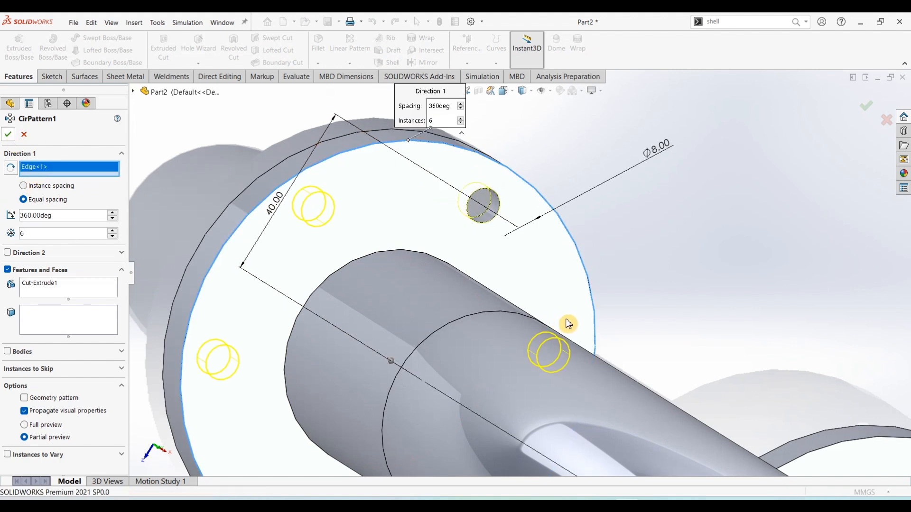
# Step: Start another circular pattern and set the second flange's face as its rotation reference
pyautogui.scroll(-2, 572, 323)
pyautogui.scroll(5, 574, 325)
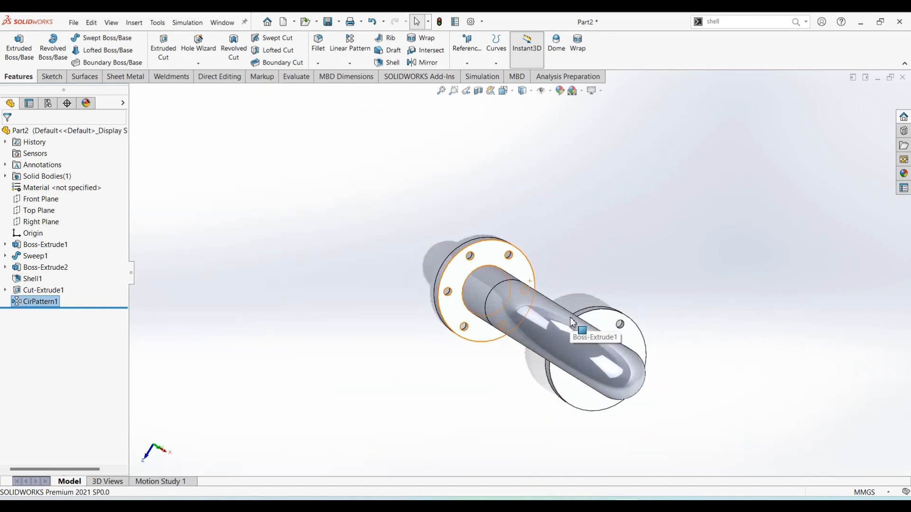
pyautogui.scroll(-6, 643, 325)
pyautogui.click(350, 64)
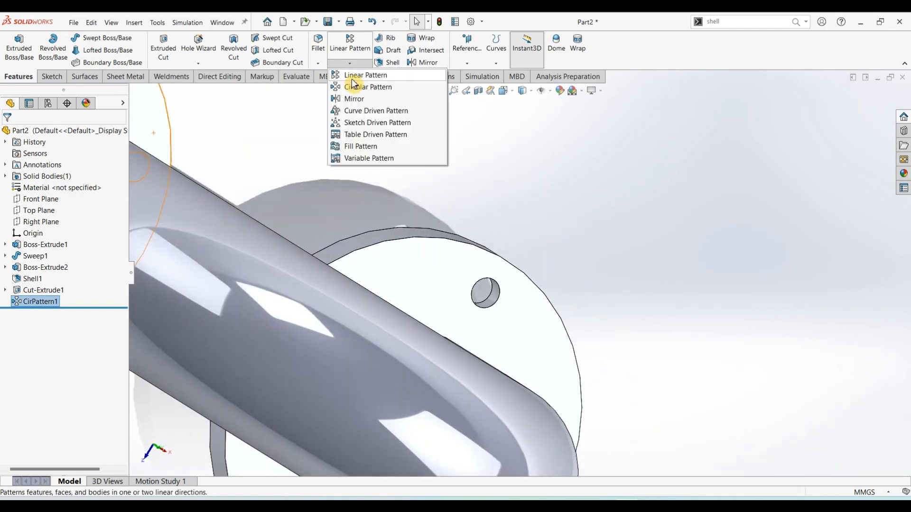
pyautogui.click(493, 293)
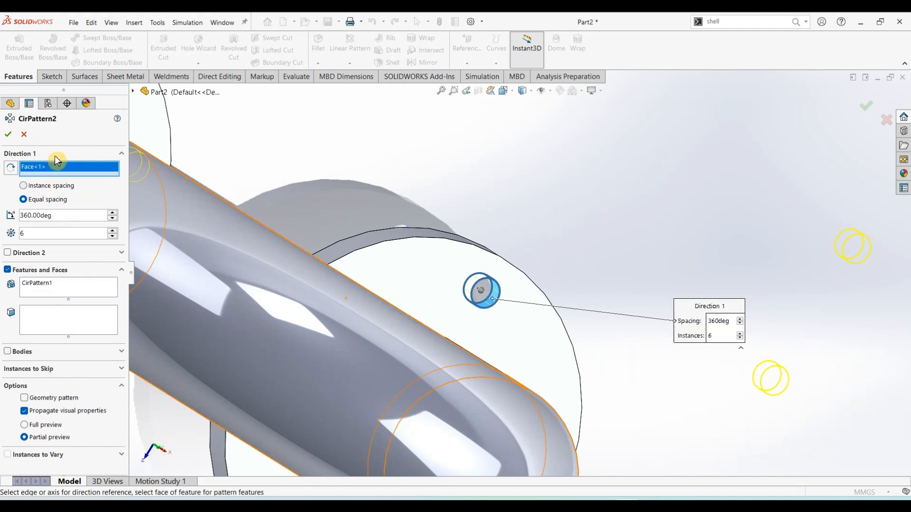
pyautogui.press('Delete')
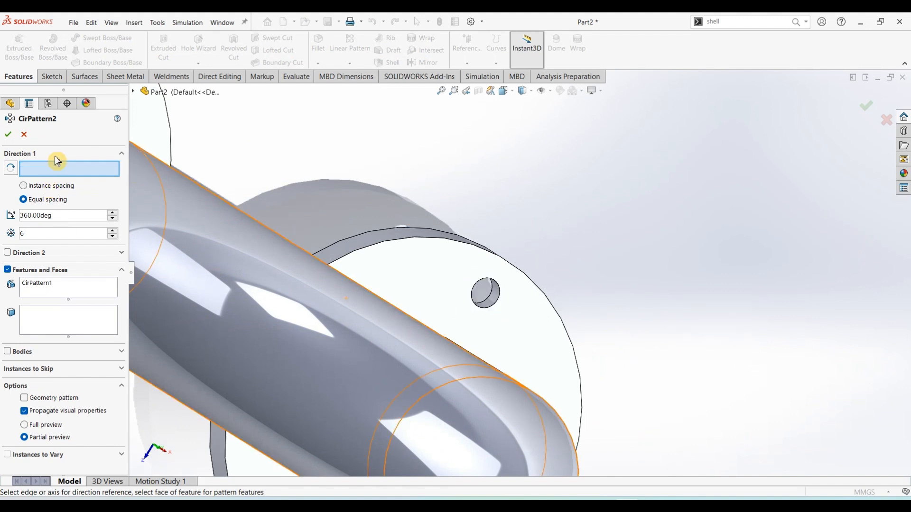
pyautogui.click(486, 257)
# Step: Replace CirPattern1 with the second flange's hole cut as the feature to pattern
pyautogui.click(52, 290)
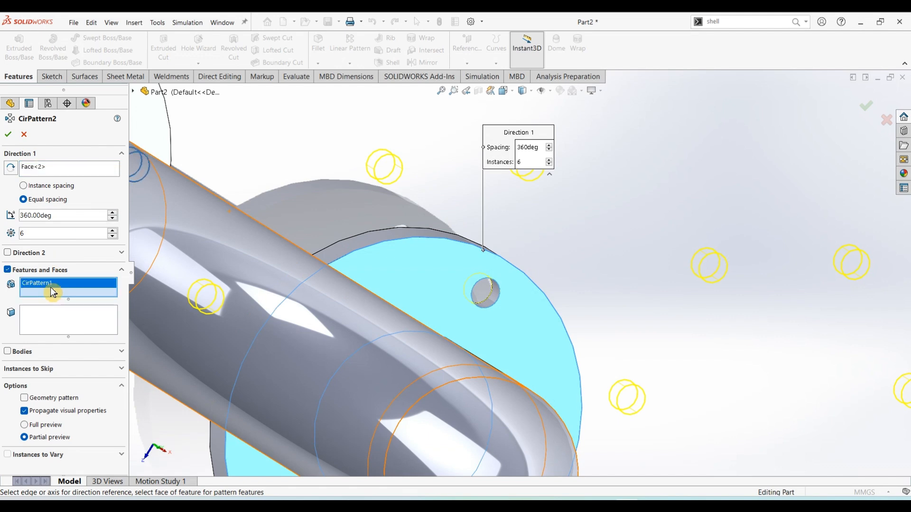
pyautogui.press('Delete')
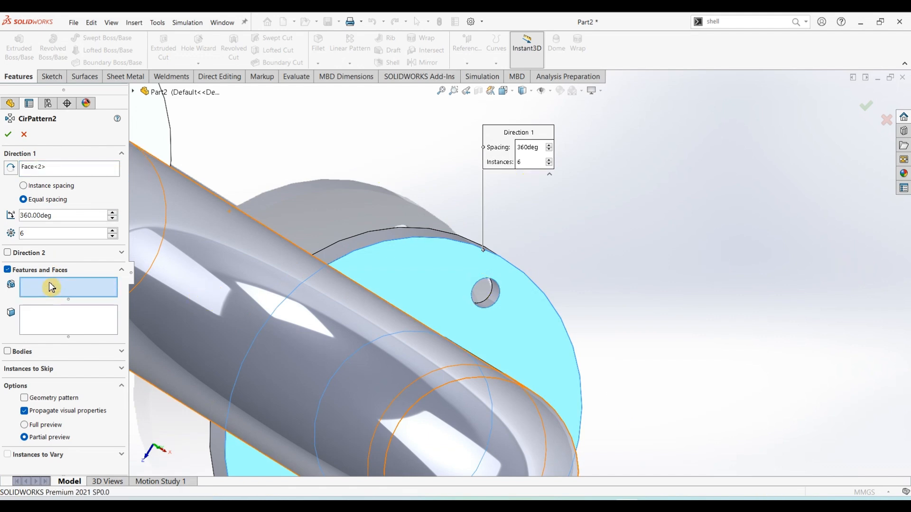
pyautogui.click(494, 299)
# Step: Change the pattern's rotation reference from the face to the second flange's circular outer edge
pyautogui.scroll(5, 398, 331)
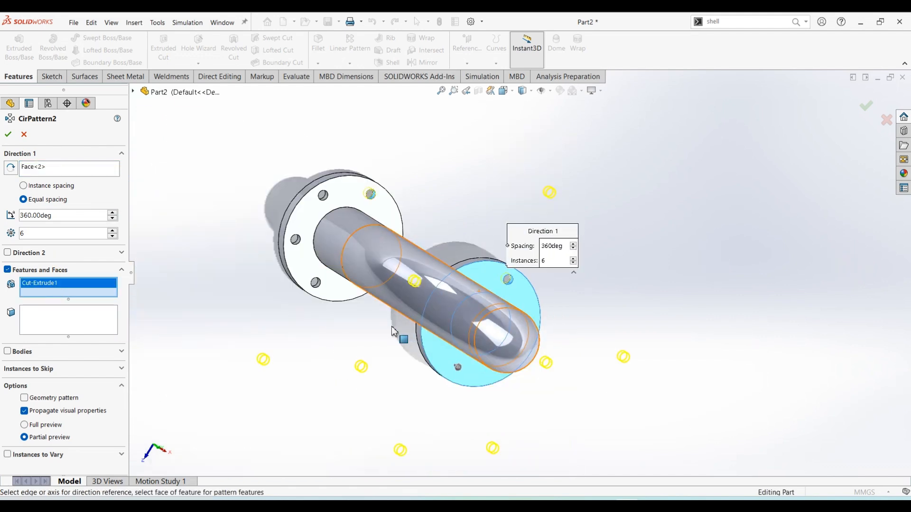
pyautogui.moveTo(362, 330); pyautogui.dragTo(196, 316, button='middle')
pyautogui.rightClick(54, 289)
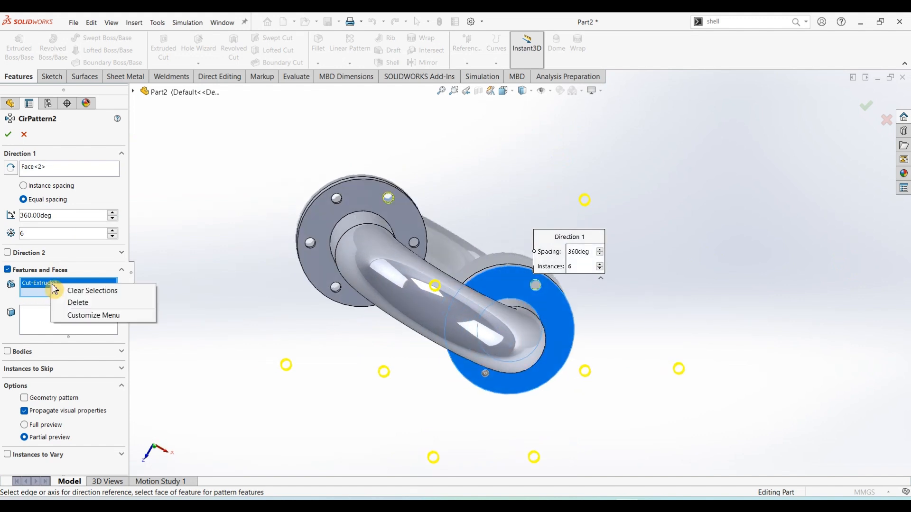
pyautogui.click(38, 176)
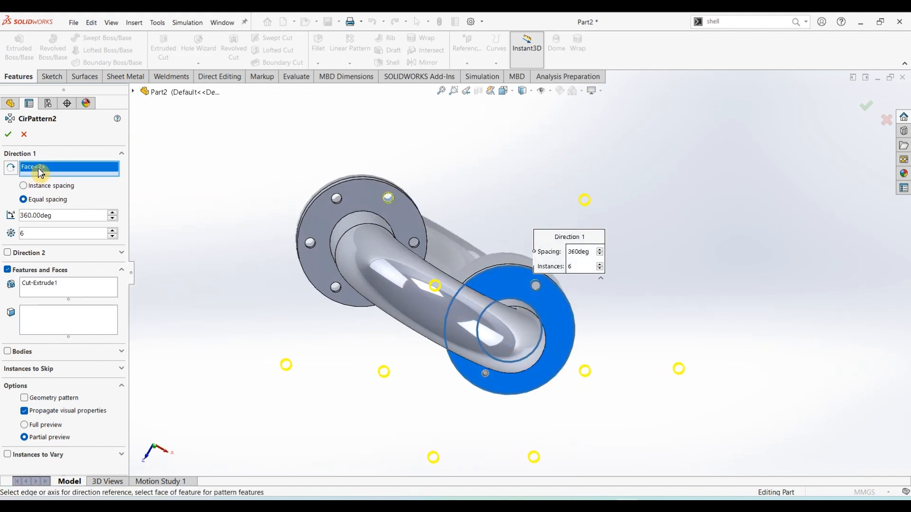
pyautogui.press('Delete')
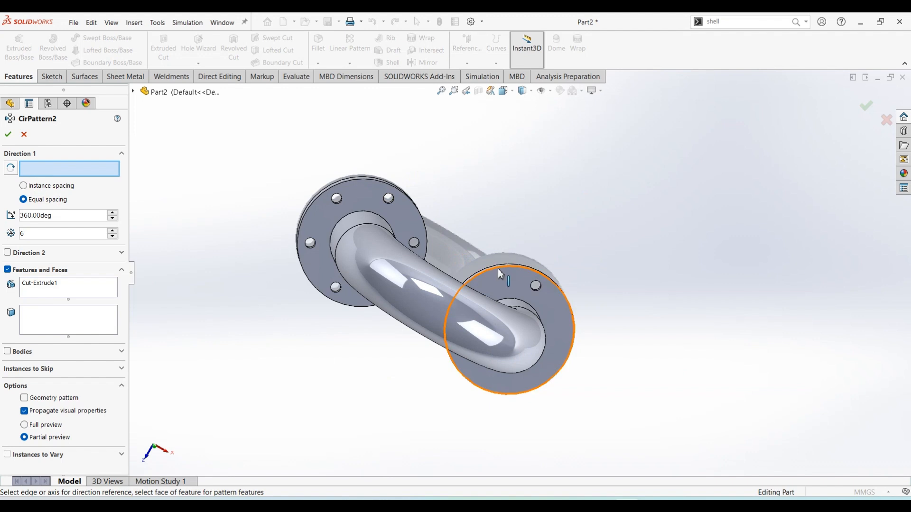
pyautogui.click(486, 268)
# Step: Clear the pattern's feature selection and pick the second flange's hole cut again
pyautogui.click(39, 283)
pyautogui.rightClick(38, 280)
pyautogui.click(57, 287)
pyautogui.scroll(-3, 506, 274)
pyautogui.scroll(-3, 507, 274)
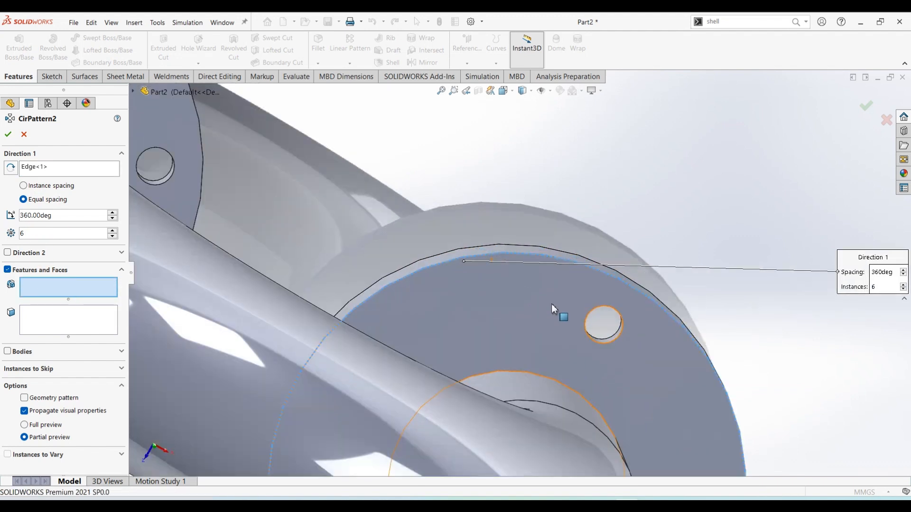
pyautogui.scroll(-3, 588, 317)
pyautogui.click(609, 332)
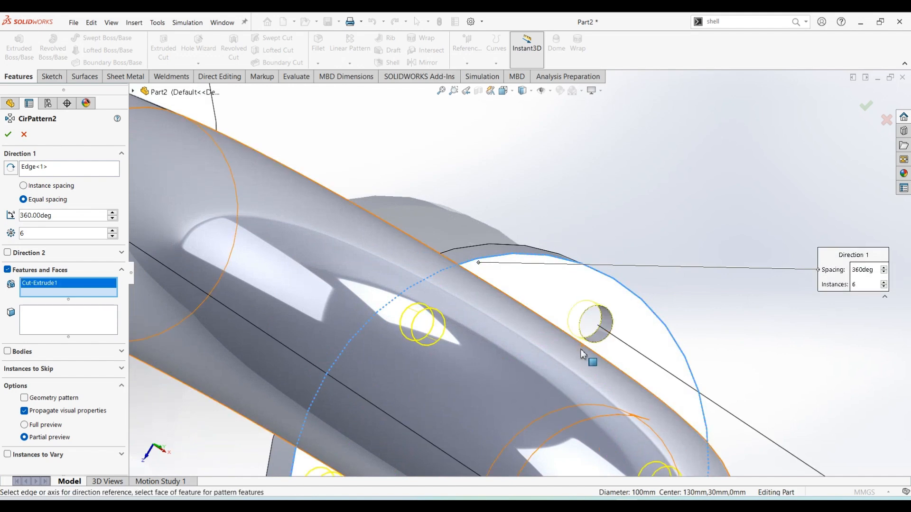
# Step: Try to exclude the first flange's hole from the pattern, then reselect the second flange's hole cut
pyautogui.scroll(5, 580, 348)
pyautogui.moveTo(459, 343); pyautogui.dragTo(439, 331, button='middle')
pyautogui.scroll(-5, 454, 230)
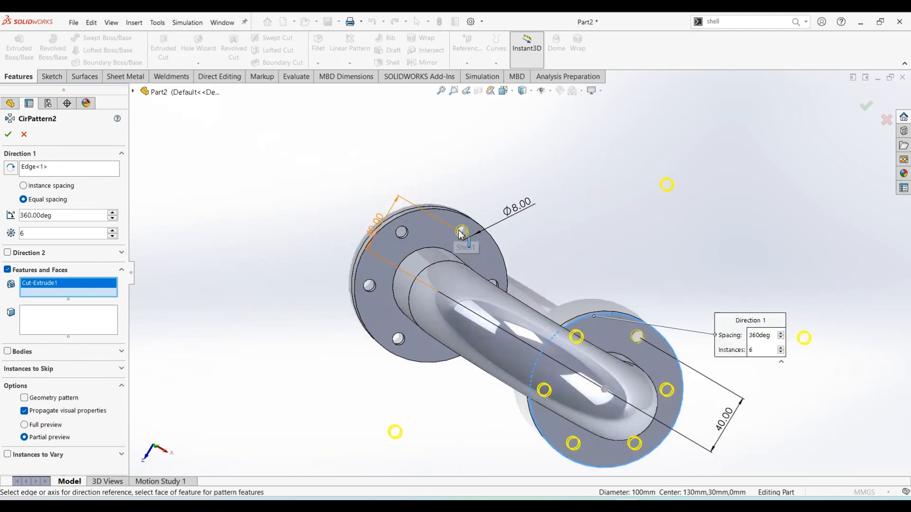
pyautogui.scroll(-3, 481, 243)
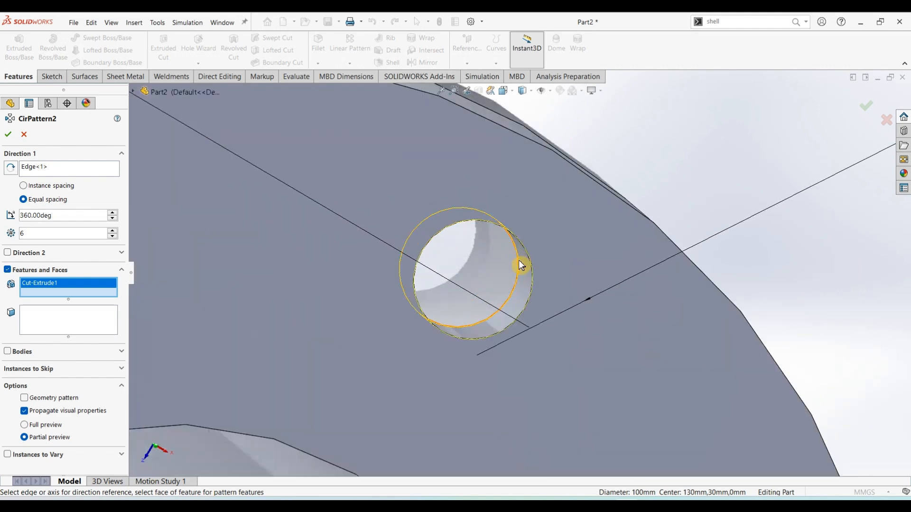
pyautogui.click(524, 275)
pyautogui.scroll(5, 531, 332)
pyautogui.scroll(4, 530, 342)
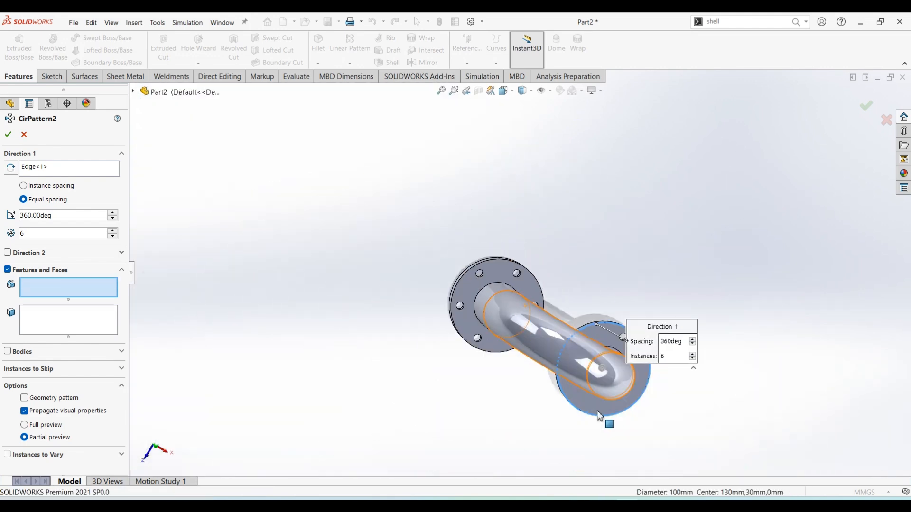
pyautogui.scroll(-4, 593, 323)
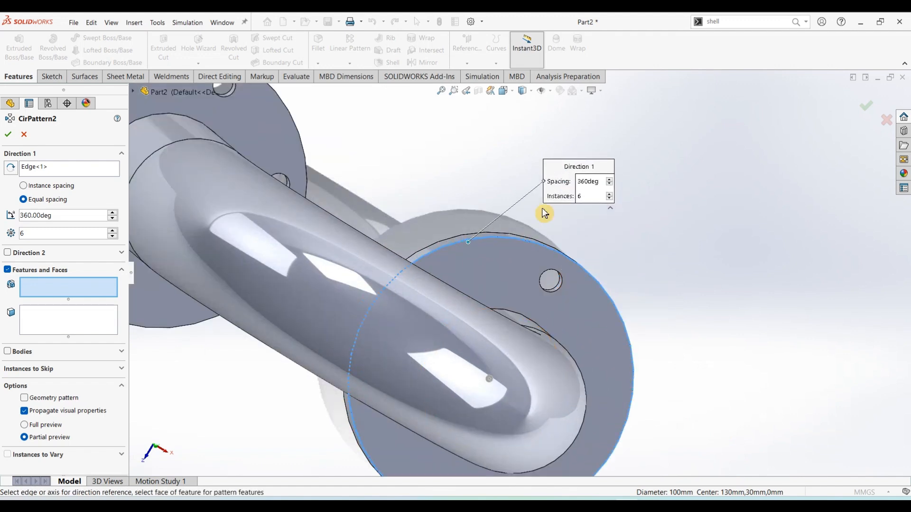
pyautogui.scroll(-5, 557, 292)
pyautogui.click(576, 155)
# Step: Accept the second flange's circular pattern of the hole cut with 6 equally spaced instances over 360°
pyautogui.scroll(6, 571, 199)
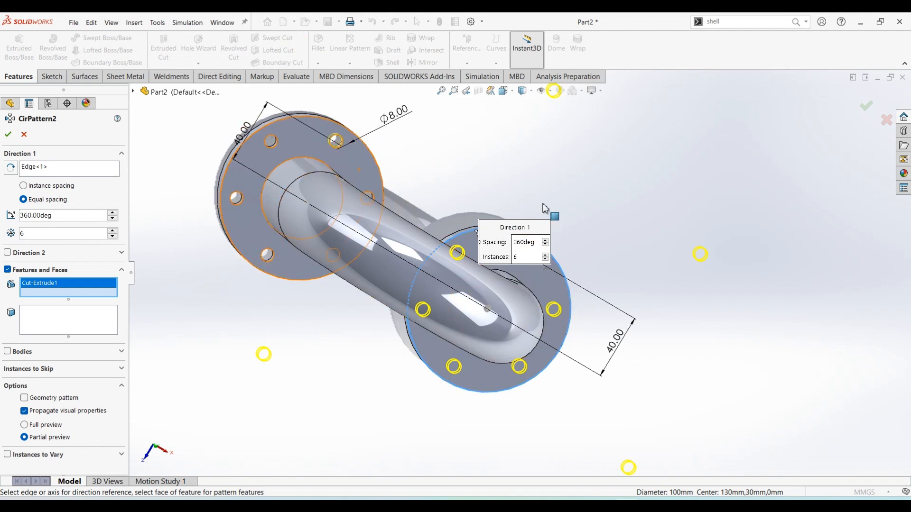
pyautogui.scroll(2, 496, 247)
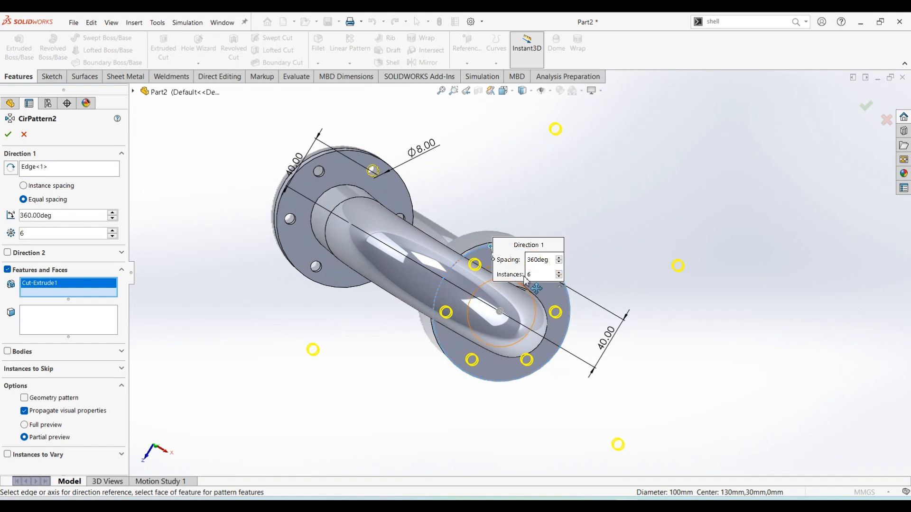
pyautogui.scroll(2, 525, 295)
pyautogui.moveTo(623, 250); pyautogui.dragTo(542, 231, button='middle')
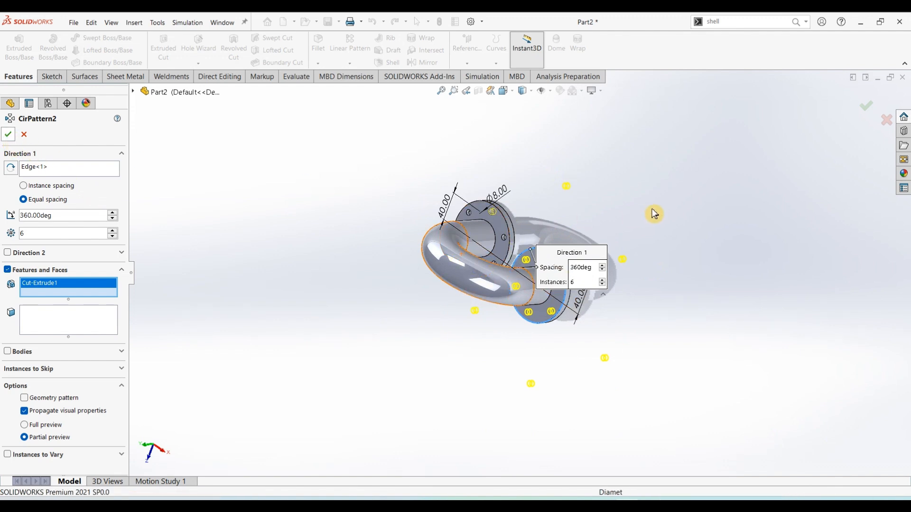
pyautogui.click(475, 372)
pyautogui.moveTo(475, 372); pyautogui.dragTo(469, 280, button='middle')
pyautogui.scroll(-5, 463, 281)
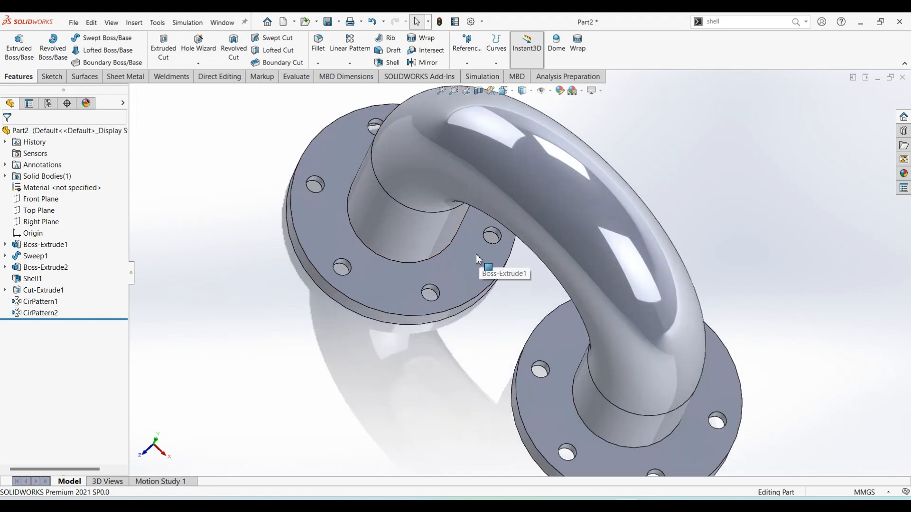
# Step: Inspect the Cut-Extrude1 holes and the patterned holes on both flanges
pyautogui.click(52, 294)
pyautogui.scroll(1, 332, 327)
pyautogui.moveTo(336, 327); pyautogui.dragTo(211, 342, button='middle')
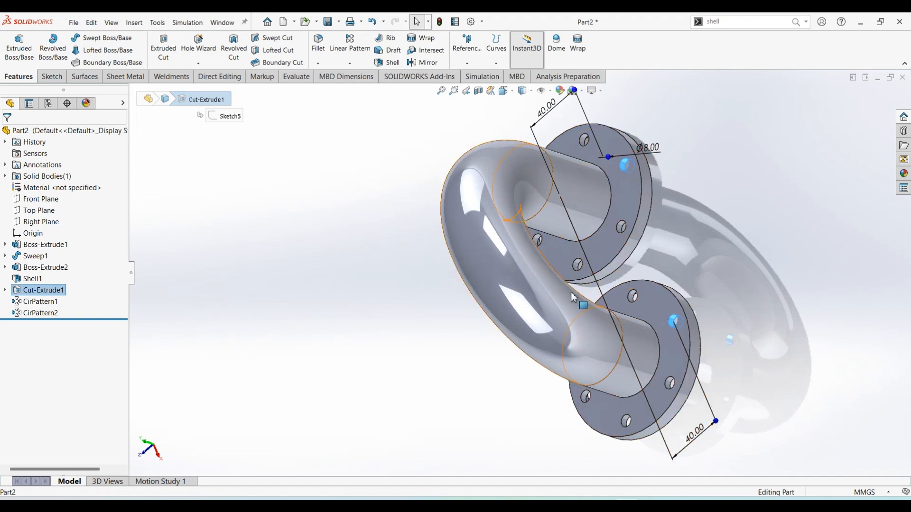
pyautogui.moveTo(304, 290); pyautogui.dragTo(450, 160, button='middle')
pyautogui.moveTo(546, 276); pyautogui.dragTo(641, 266, button='middle')
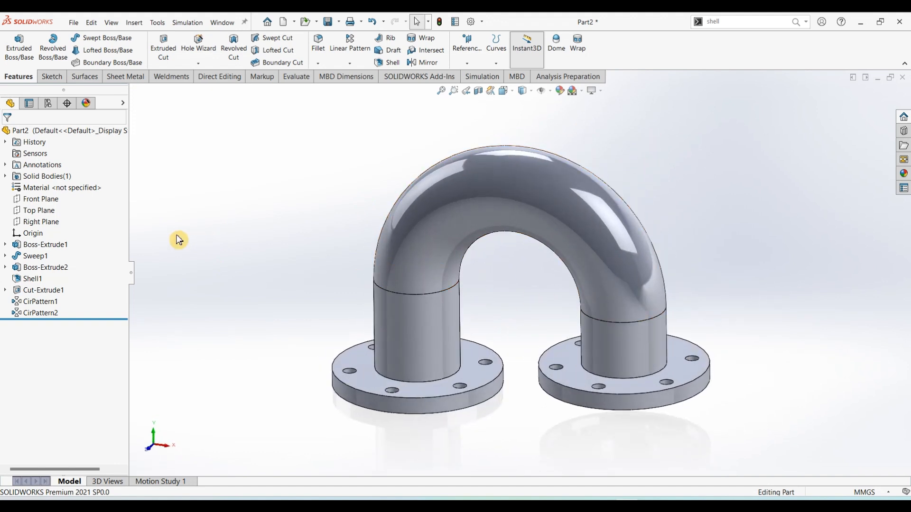
# Step: Start a sketch on the Front Plane and draw a horizontal line between the inner edges of the two pipe legs
pyautogui.click(38, 199)
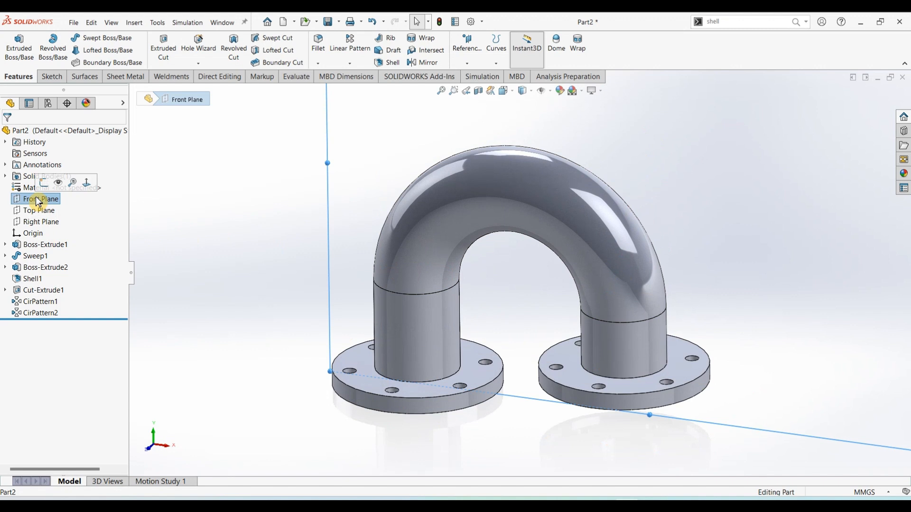
pyautogui.click(51, 77)
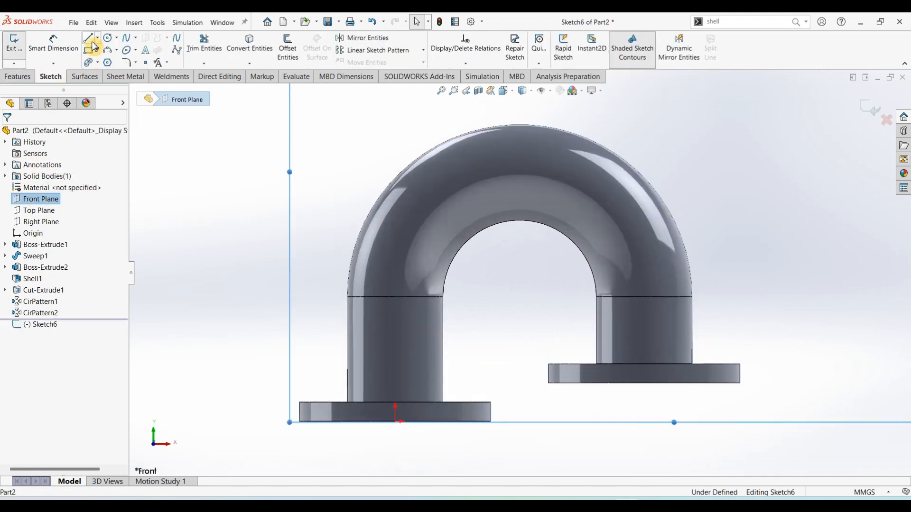
pyautogui.click(443, 316)
pyautogui.click(597, 315)
pyautogui.press('Escape')
pyautogui.press('Escape')
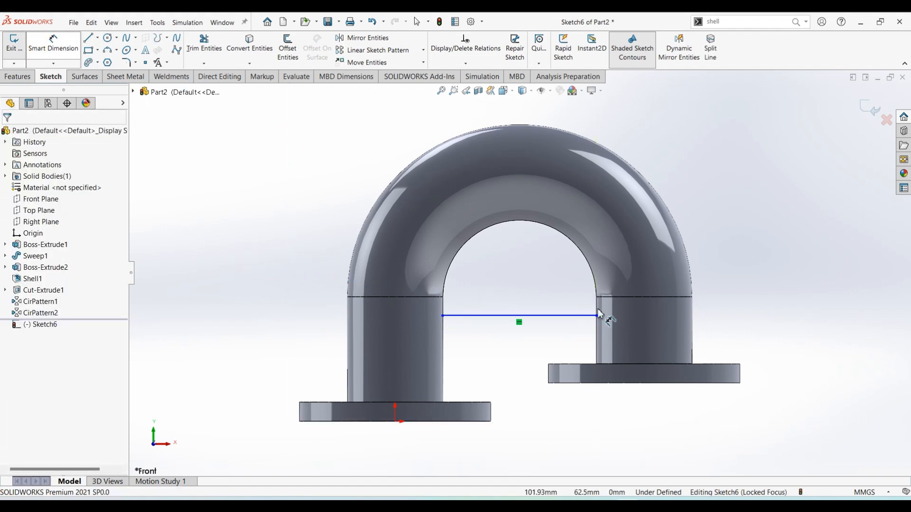
# Step: Dimension the horizontal line 25 mm above the second flange's upper face
pyautogui.click(586, 315)
pyautogui.click(579, 364)
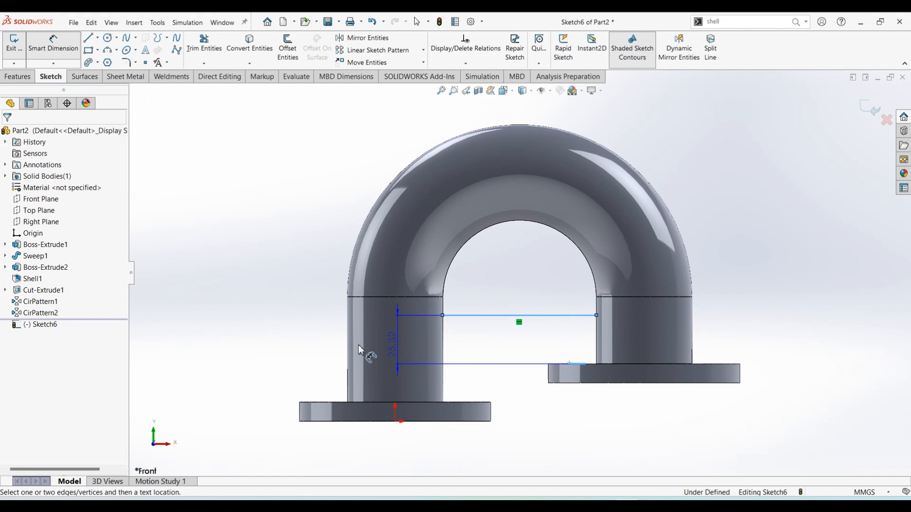
pyautogui.click(290, 351)
pyautogui.write('25')
pyautogui.press('Return')
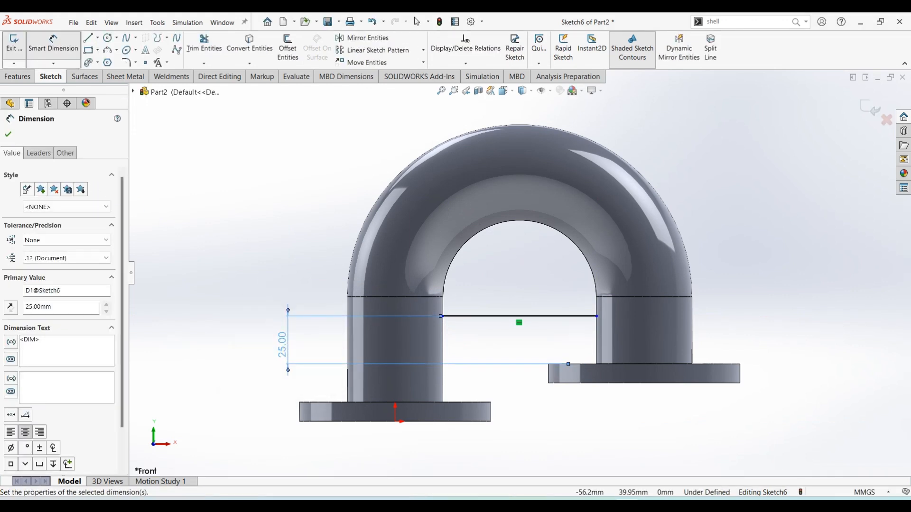
pyautogui.click(8, 136)
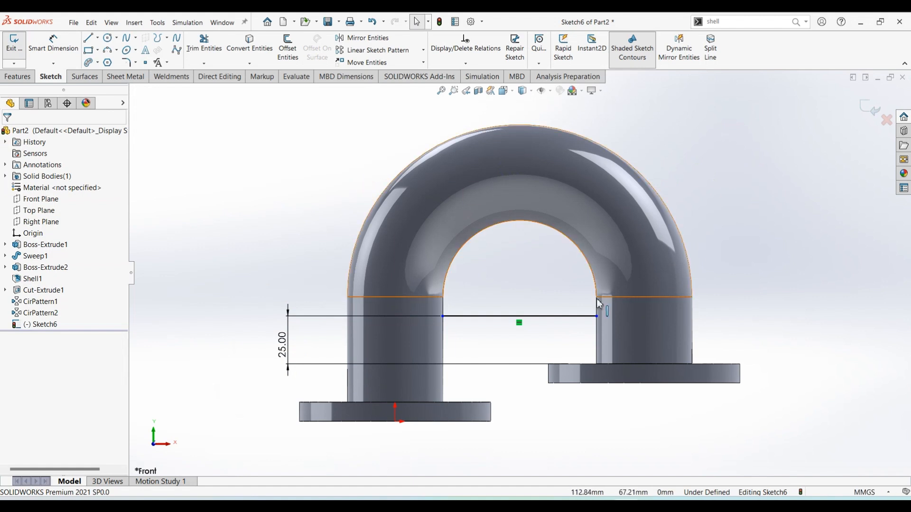
# Step: Make the line's endpoint at the second, shorter leg coincident with that leg's inner silhouette edge
pyautogui.scroll(-3, 607, 328)
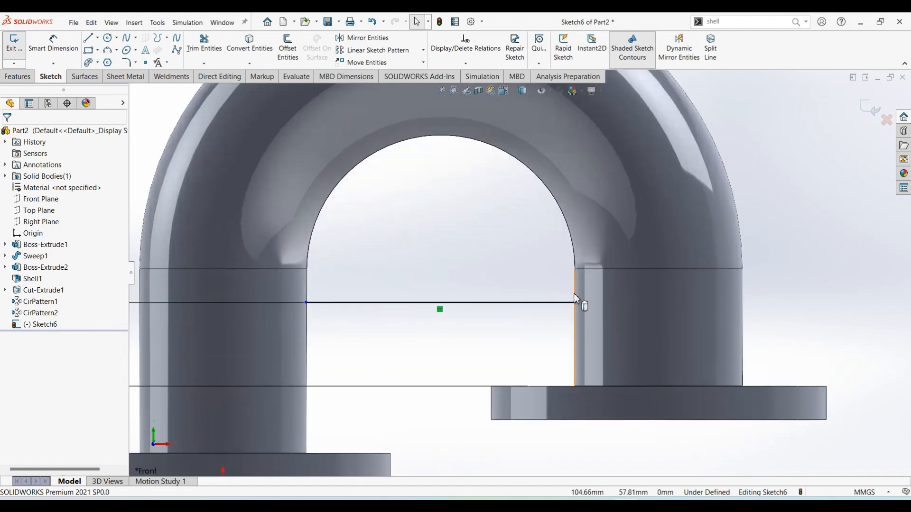
pyautogui.click(575, 300)
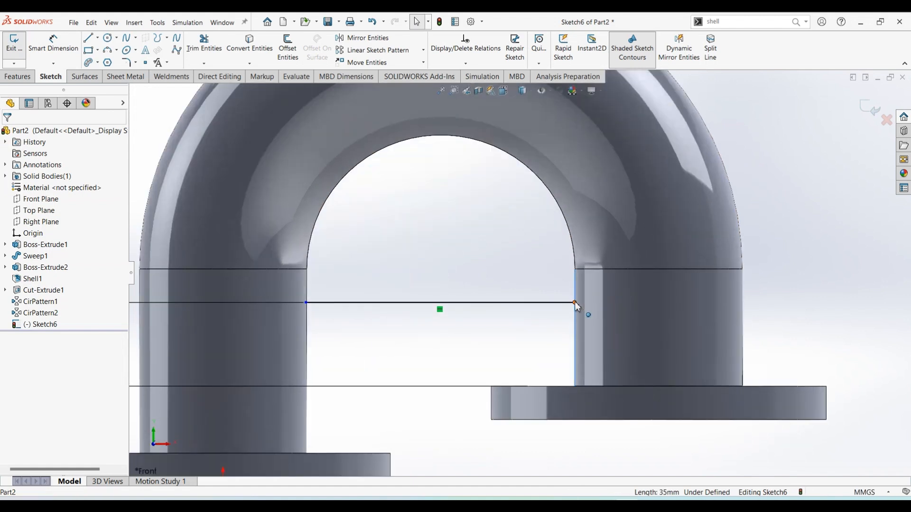
pyautogui.click(574, 301)
pyautogui.keyDown('ctrl'); pyautogui.click(576, 303); pyautogui.keyUp('ctrl')
pyautogui.click(617, 265)
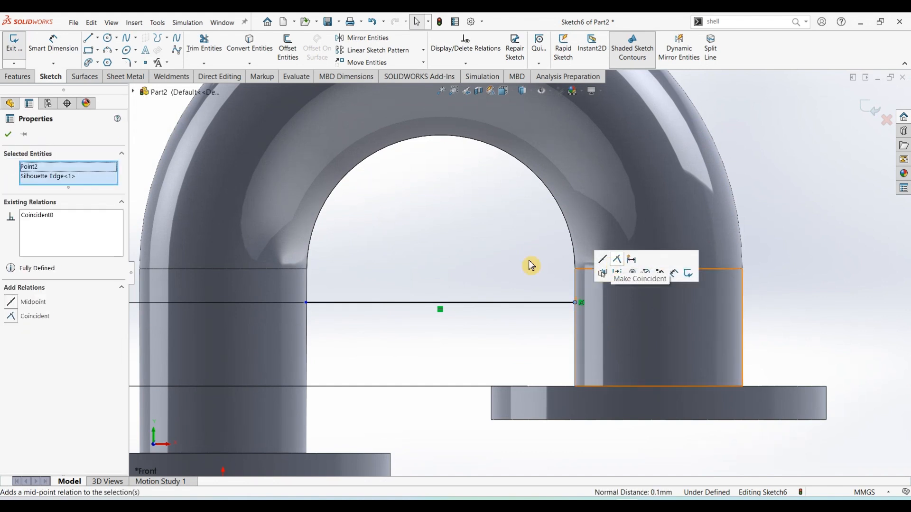
# Step: Make the line's other endpoint coincident with the inner silhouette edge of the first, longer leg
pyautogui.click(307, 292)
pyautogui.click(318, 323)
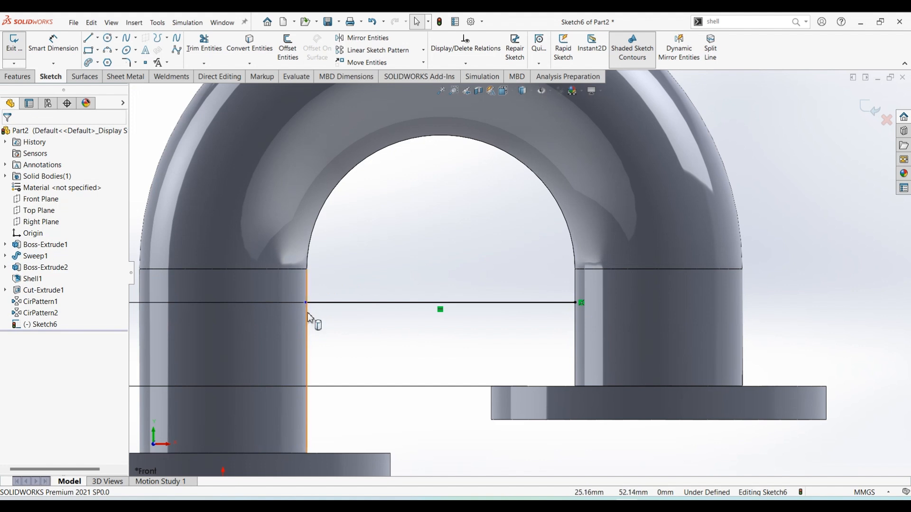
pyautogui.click(306, 302)
pyautogui.keyDown('ctrl'); pyautogui.click(308, 291); pyautogui.keyUp('ctrl')
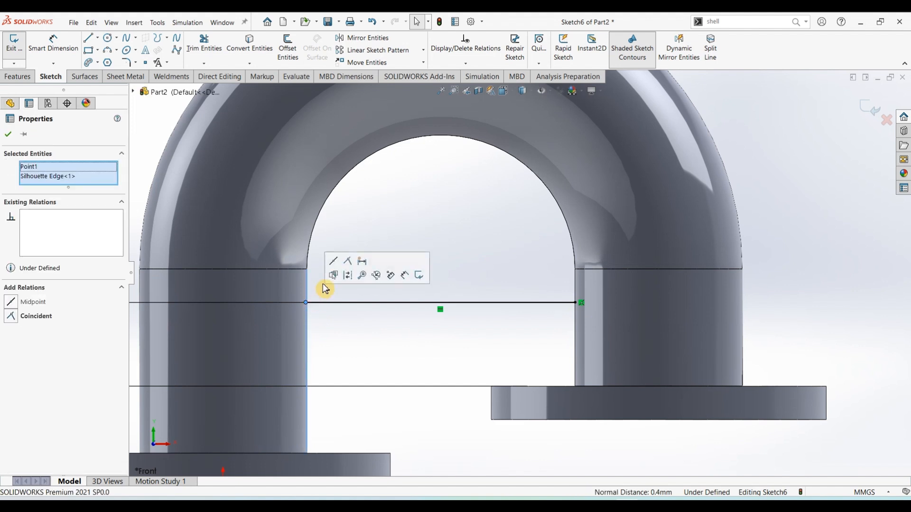
pyautogui.click(348, 261)
pyautogui.click(363, 331)
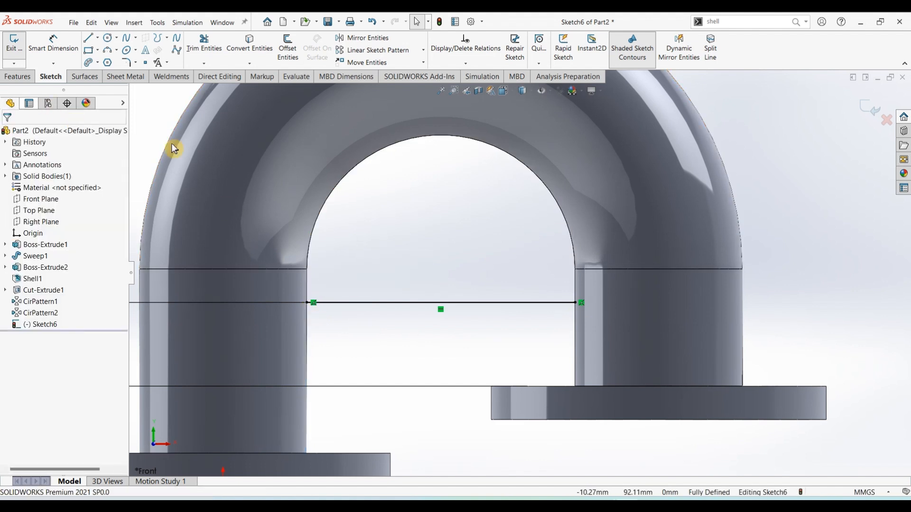
# Step: Create a 6 mm thick rib from the line sketch, centred on both sides and filling up to the bend, checking the thickness against the part drawing
pyautogui.press('f')
pyautogui.click(17, 78)
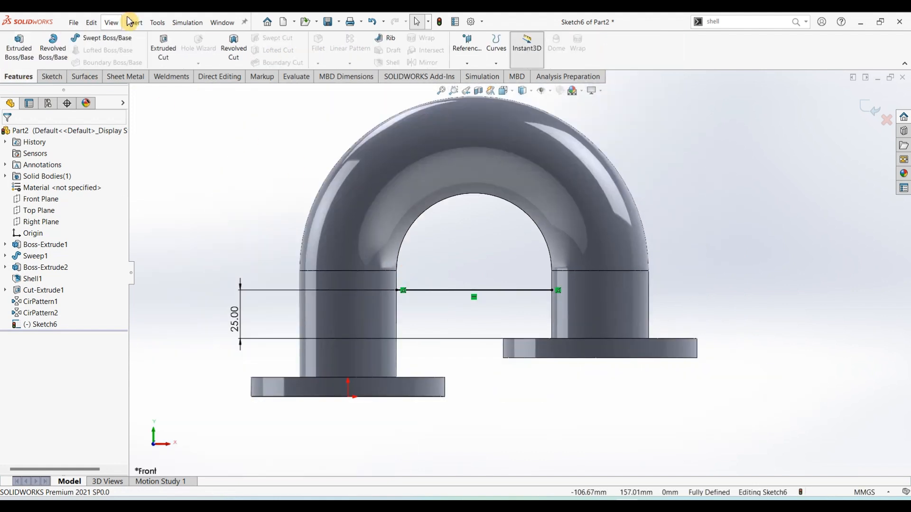
pyautogui.click(396, 44)
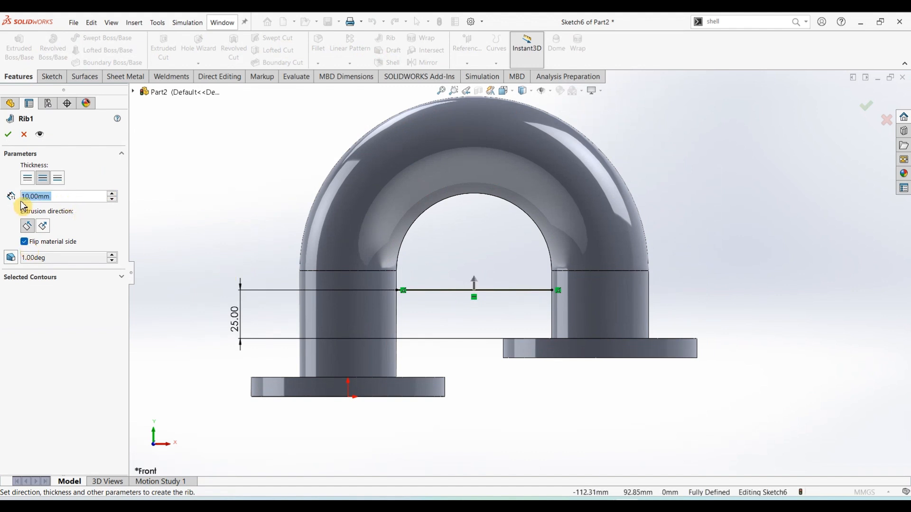
pyautogui.write('6')
pyautogui.press('Return')
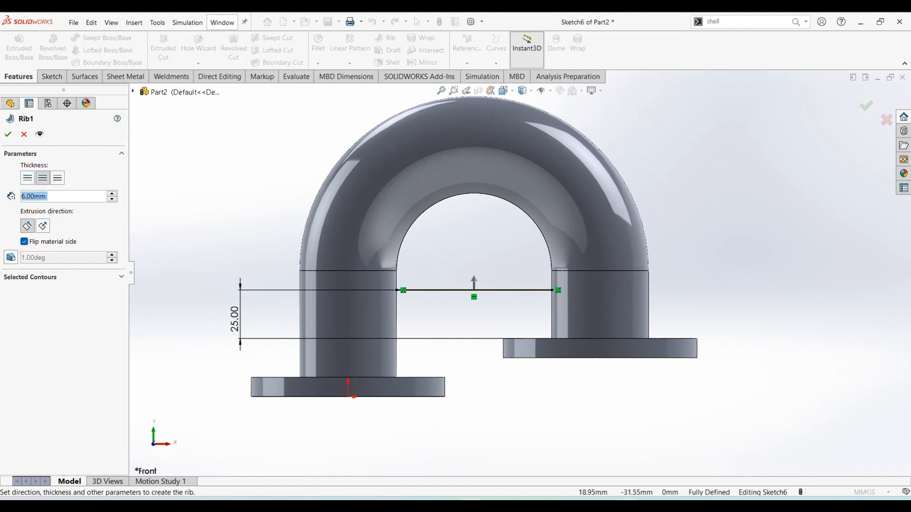
pyautogui.click(464, 490)
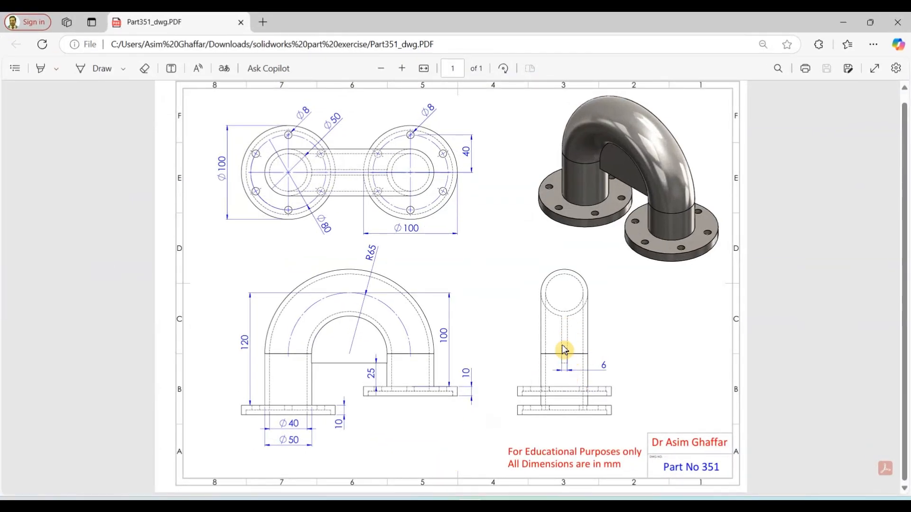
pyautogui.click(847, 23)
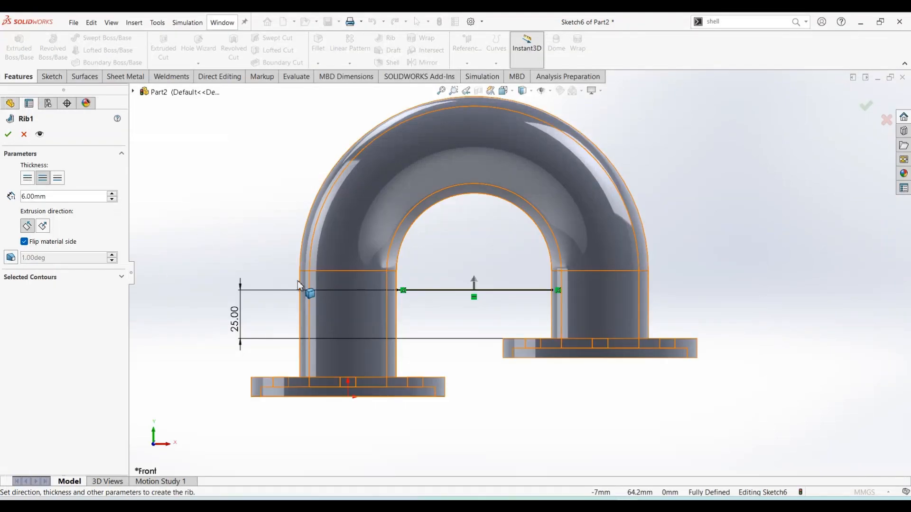
pyautogui.click(9, 136)
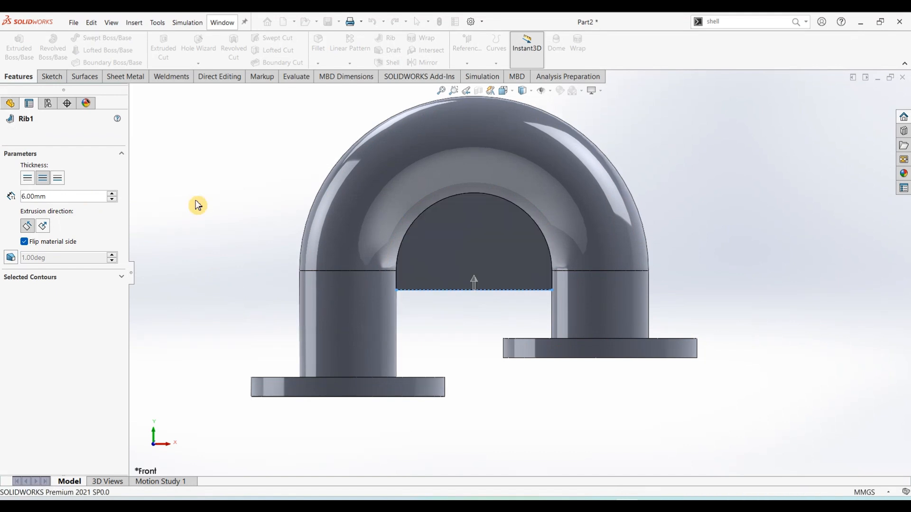
# Step: Show the part in isometric view and apply the polished steel appearance to it
pyautogui.moveTo(443, 326); pyautogui.dragTo(274, 222, button='middle')
pyautogui.hotkey('ctrl', '7')
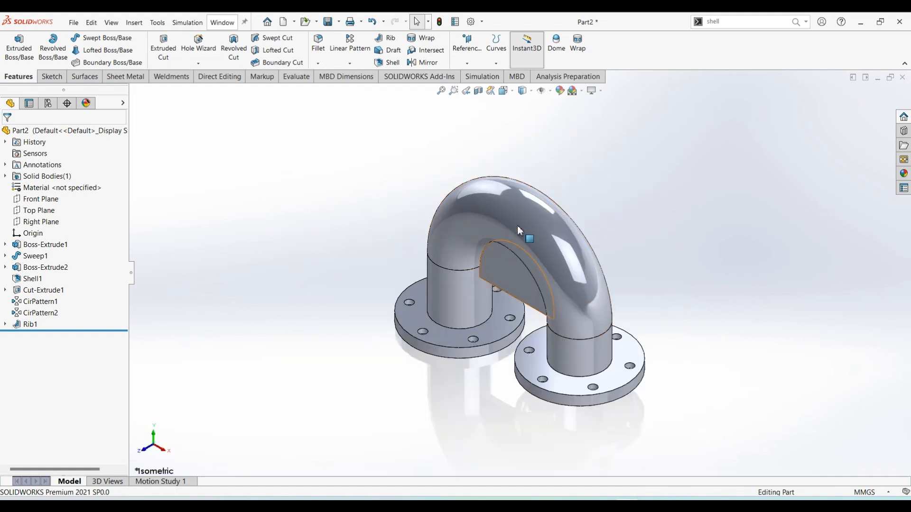
pyautogui.click(903, 175)
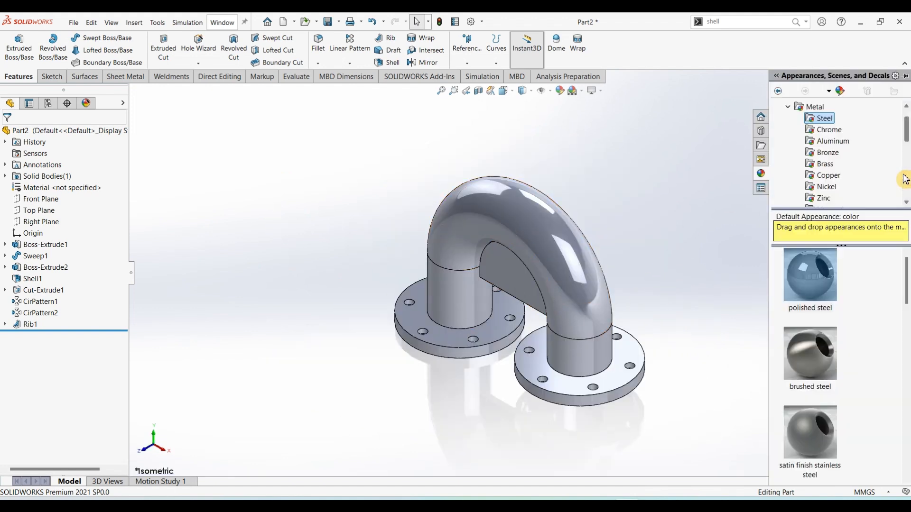
pyautogui.doubleClick(813, 273)
pyautogui.click(585, 154)
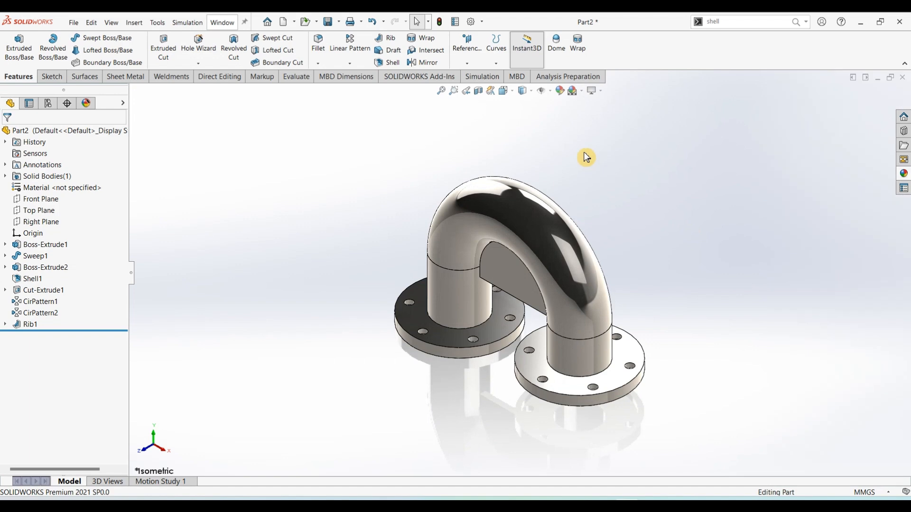
# Step: Change the background scene to a plain white one and view the finished part from several angles, including the flange undersides
pyautogui.click(582, 91)
pyautogui.click(586, 116)
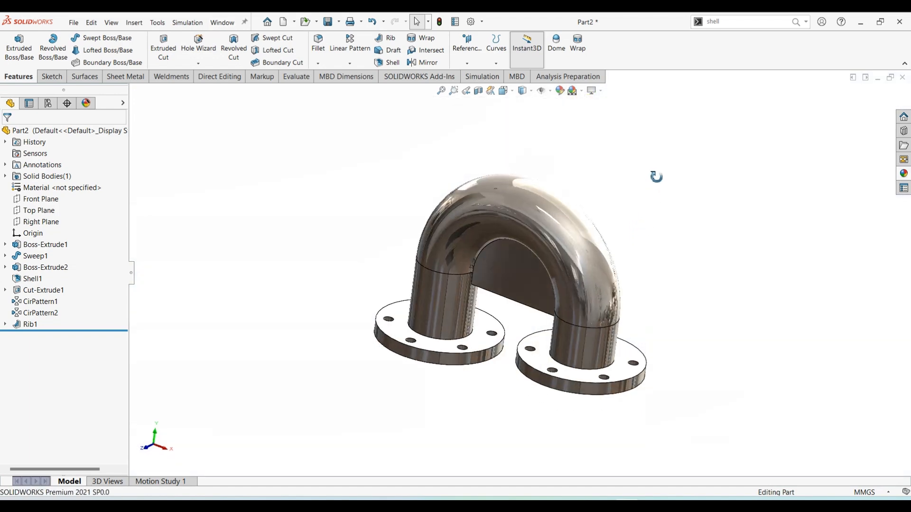
pyautogui.moveTo(743, 105); pyautogui.dragTo(731, 116, button='middle')
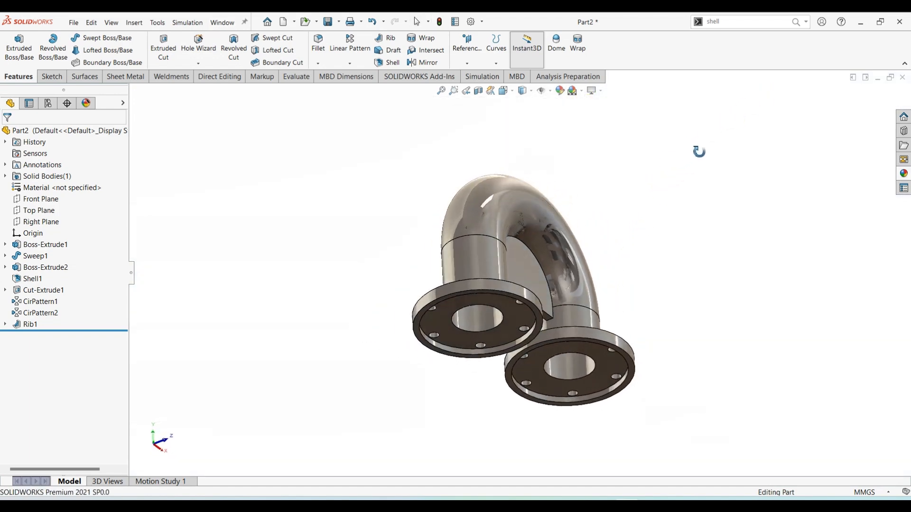